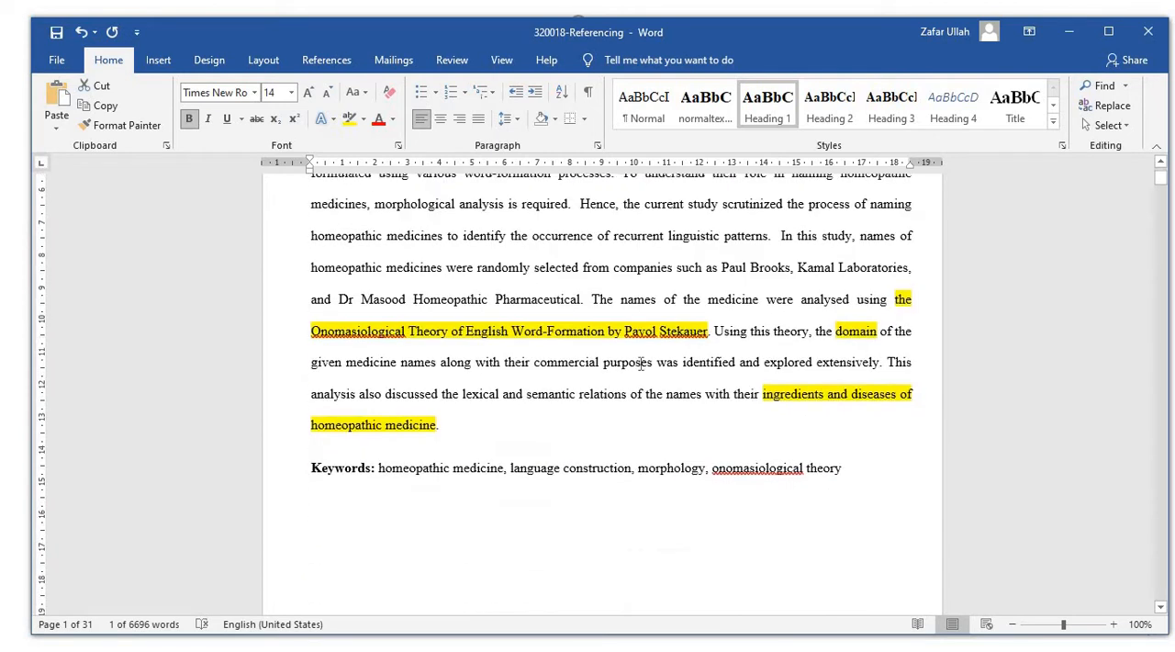
pyautogui.scroll(-3, 641, 364)
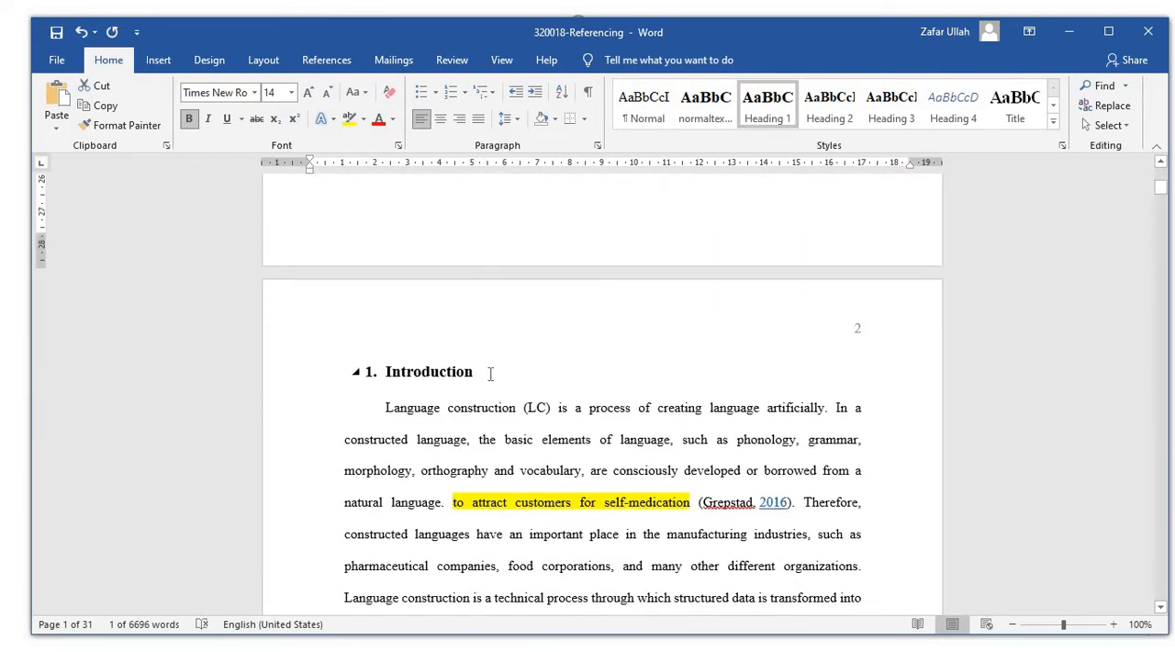
# Apply the Heading 1 style to the Introduction heading and insert the number 1.1 in front of it.
pyautogui.click(357, 373)
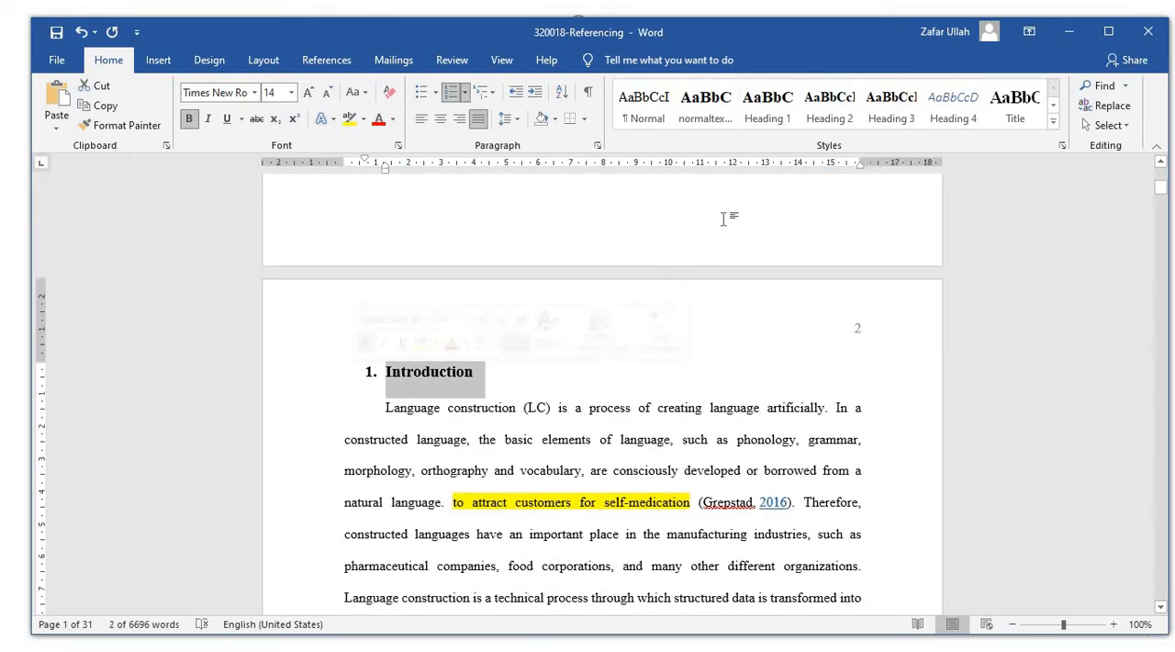
pyautogui.click(762, 120)
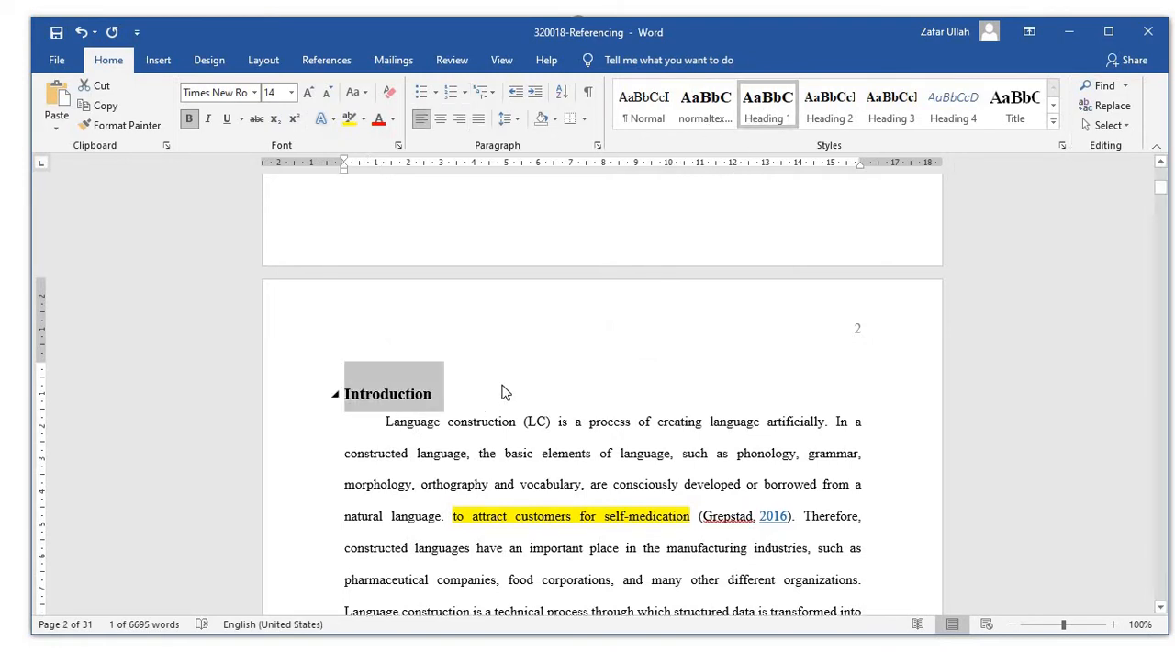
pyautogui.click(445, 396)
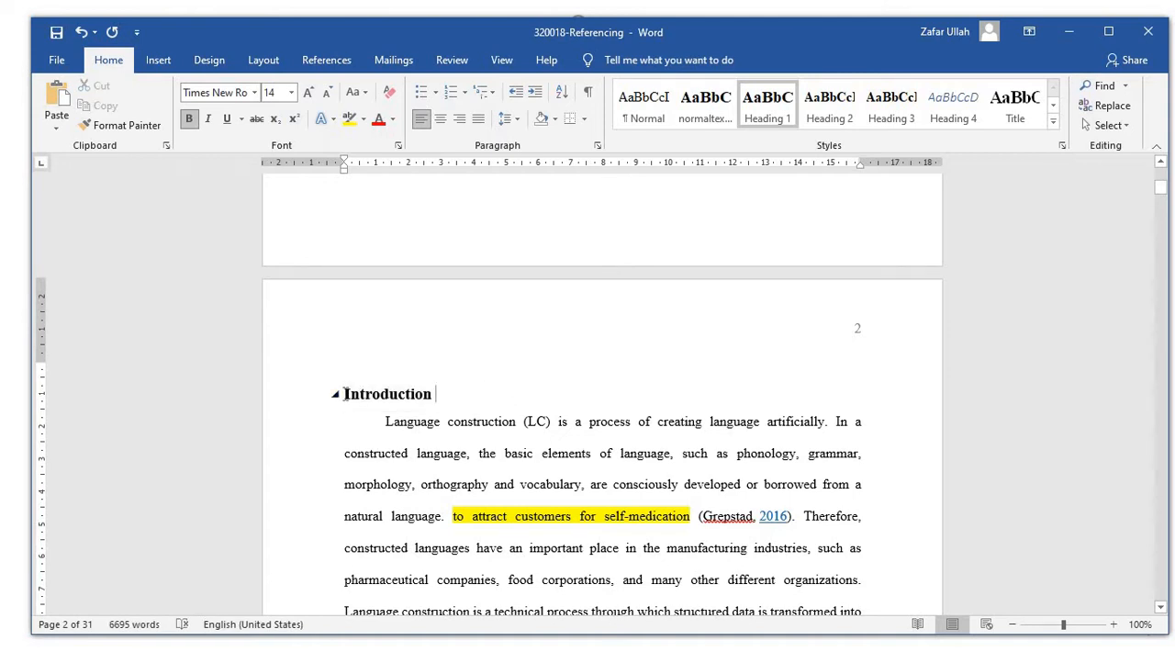
pyautogui.click(345, 394)
pyautogui.write('1.1')
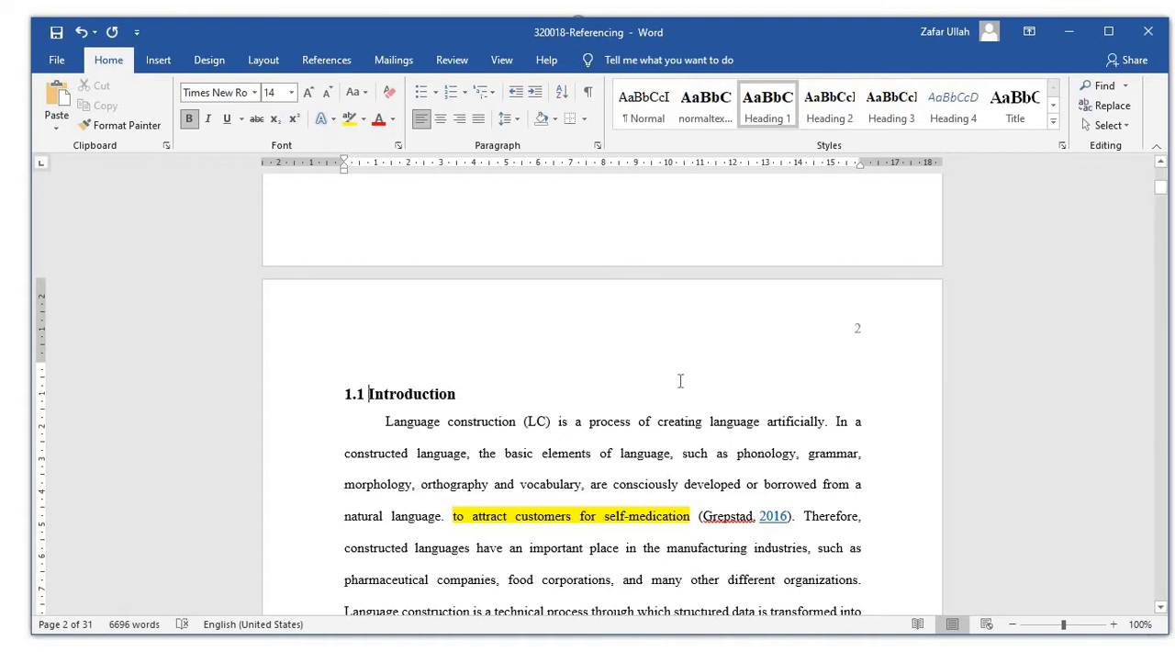
# Apply the Heading 2 style to the "1.1 Statement of the Problem" heading.
pyautogui.scroll(-10, 770, 391)
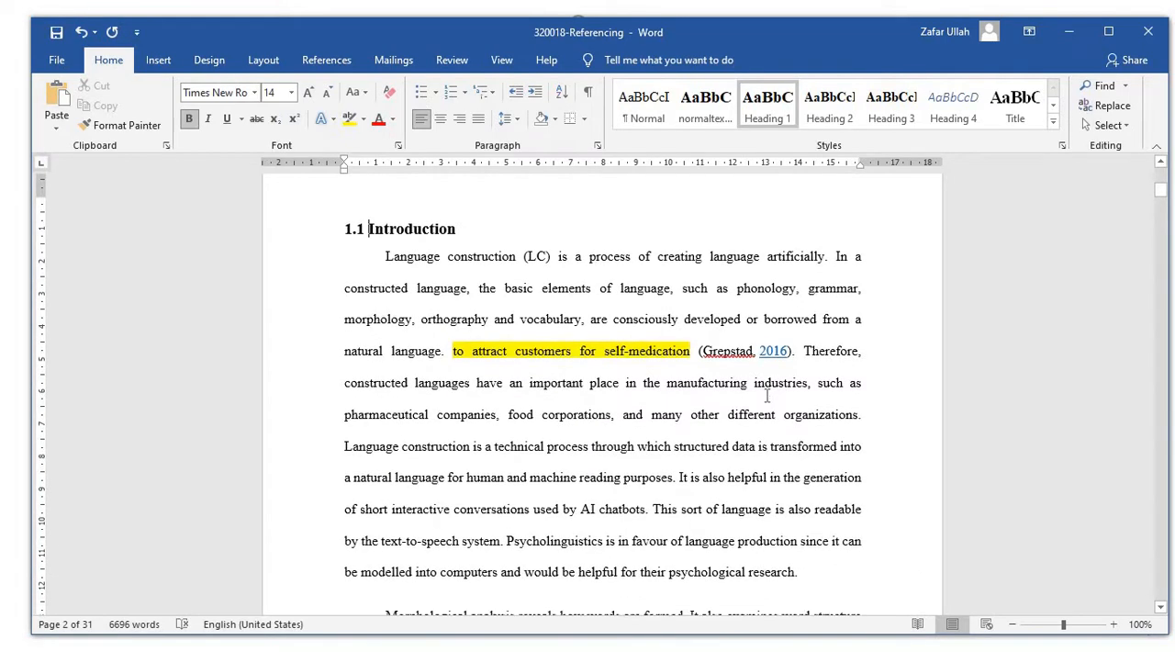
pyautogui.scroll(-15, 767, 397)
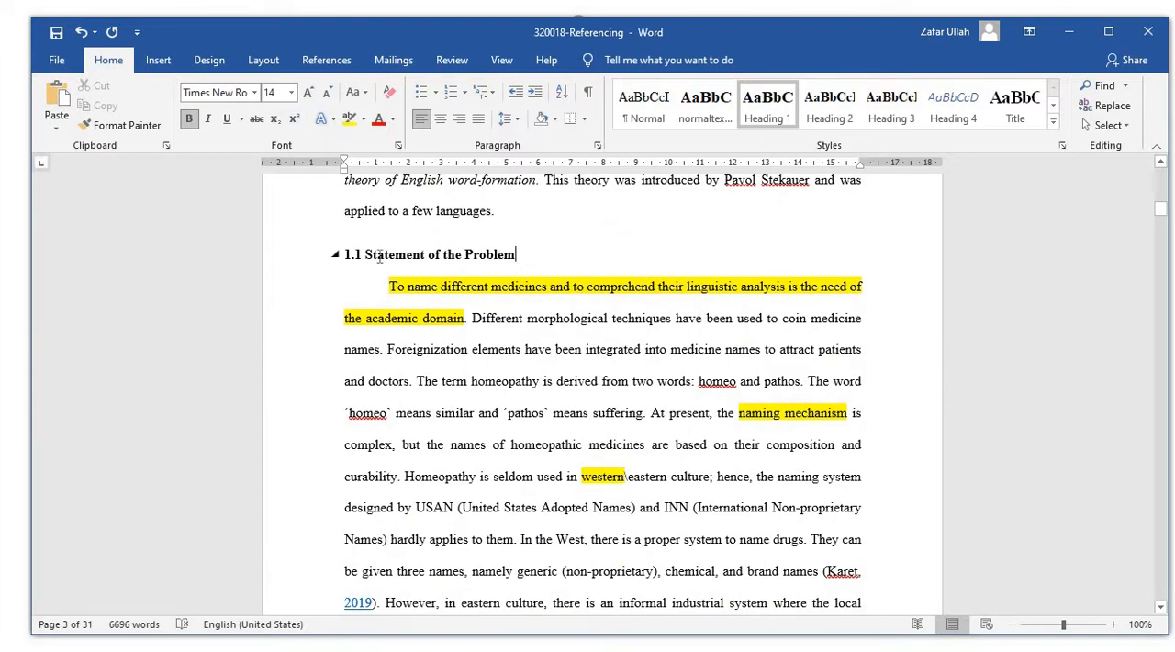
pyautogui.tripleClick(388, 258)
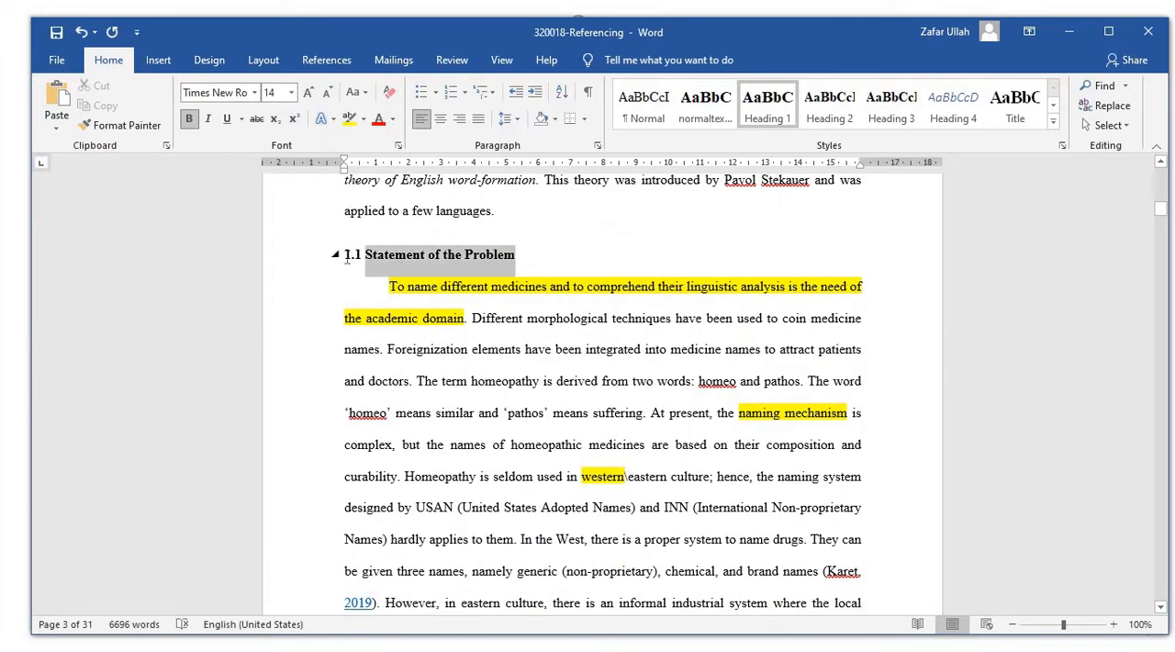
pyautogui.click(835, 115)
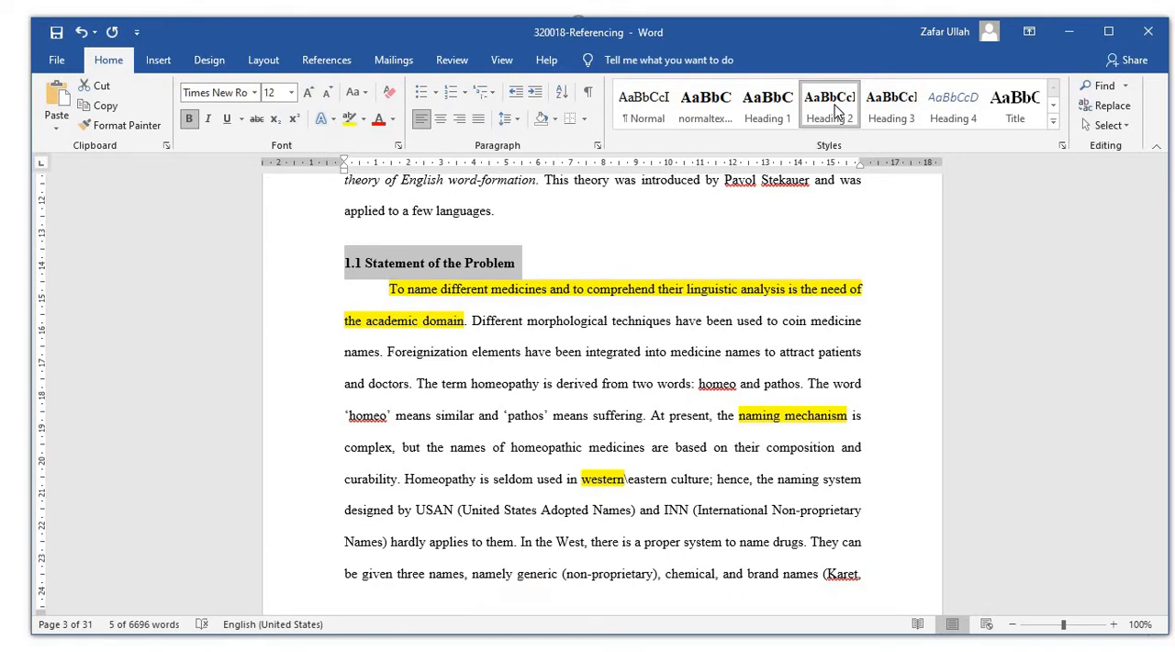
# Modify the Heading 2 style so that its font color is the black theme color.
pyautogui.rightClick(836, 110)
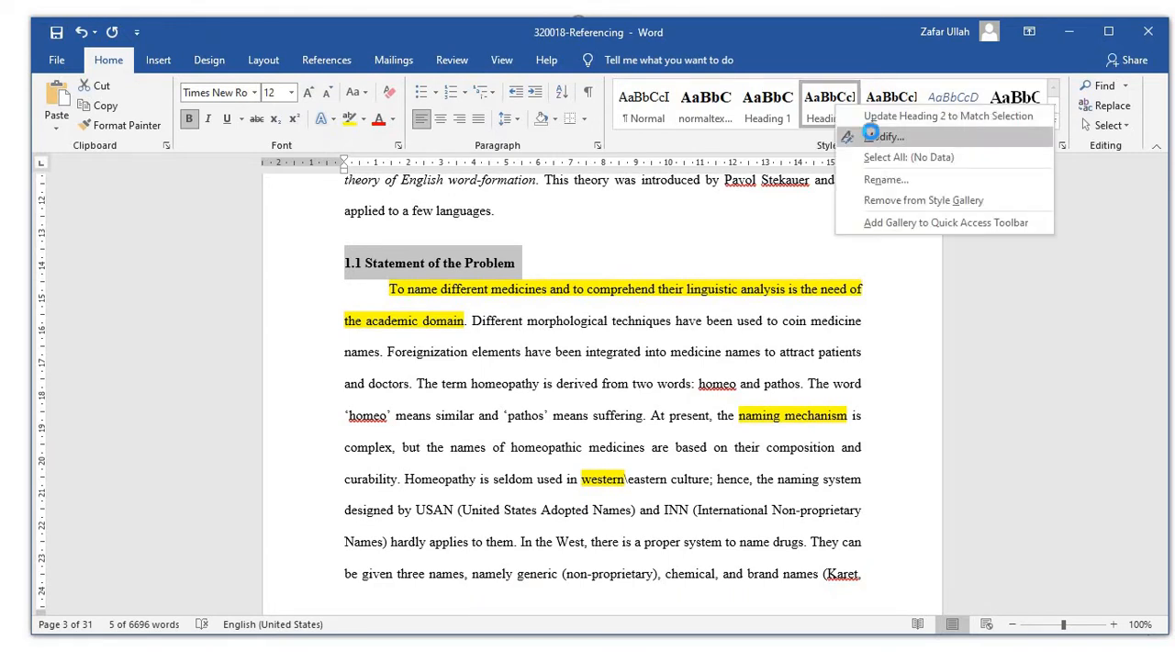
pyautogui.click(874, 138)
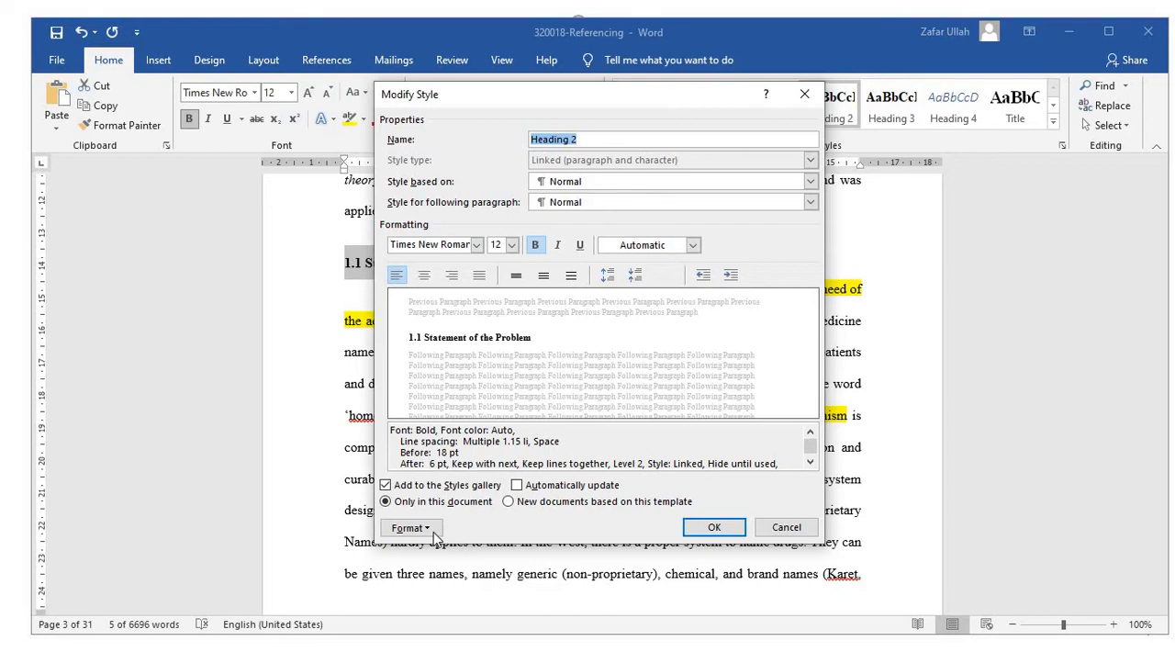
pyautogui.click(408, 528)
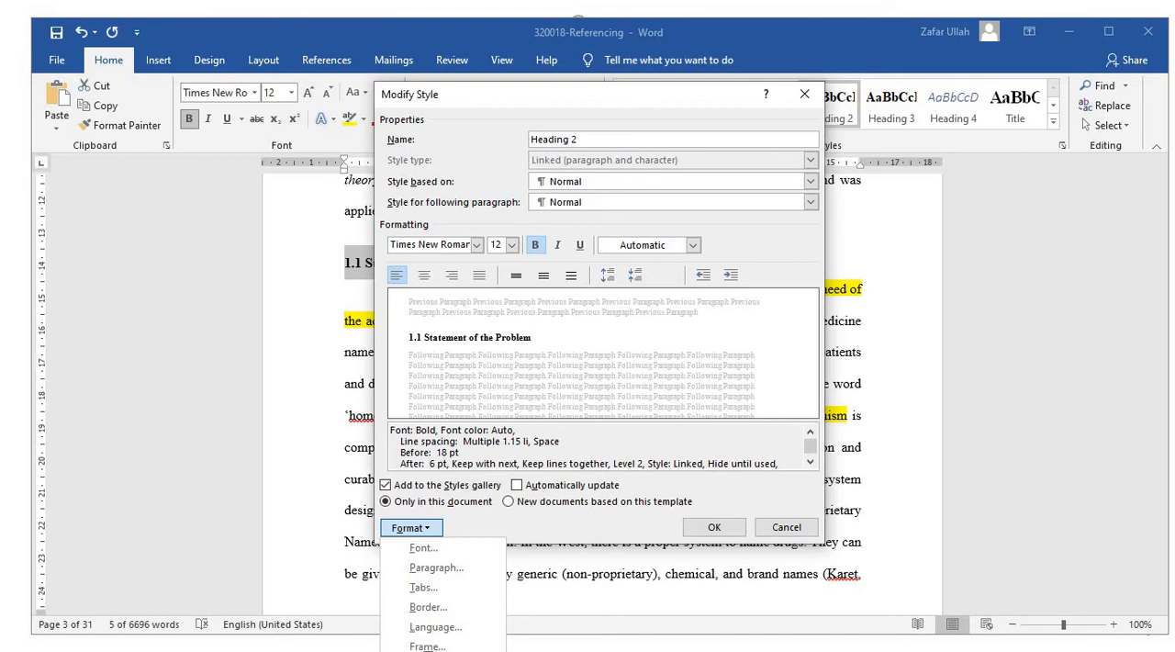
pyautogui.click(581, 522)
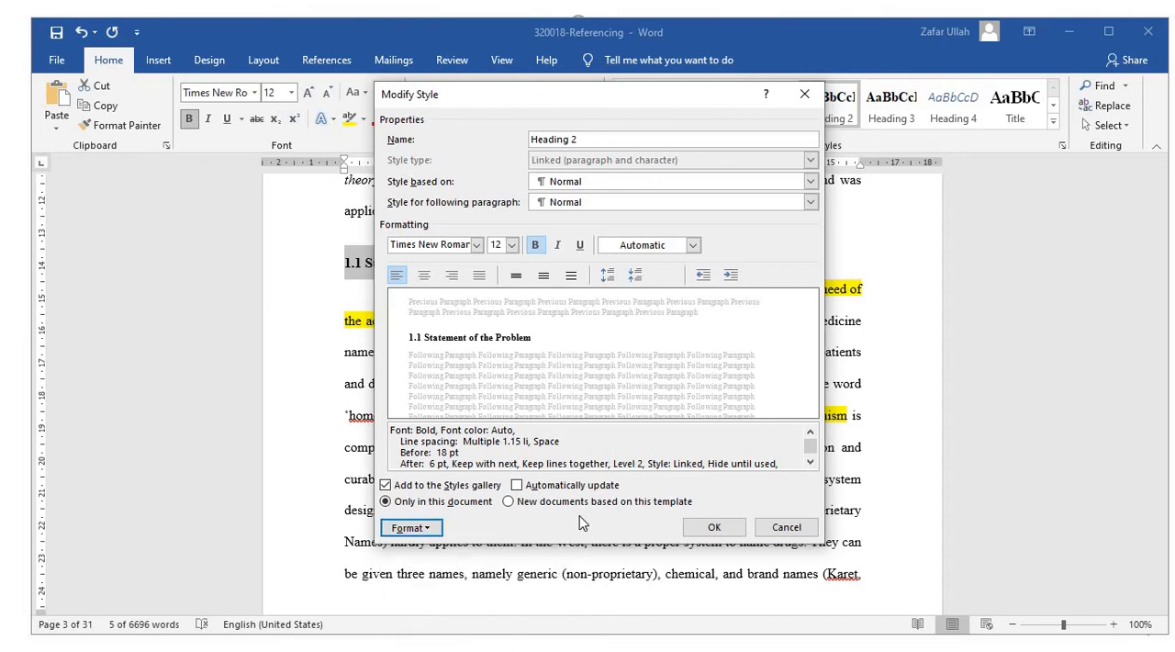
pyautogui.click(694, 246)
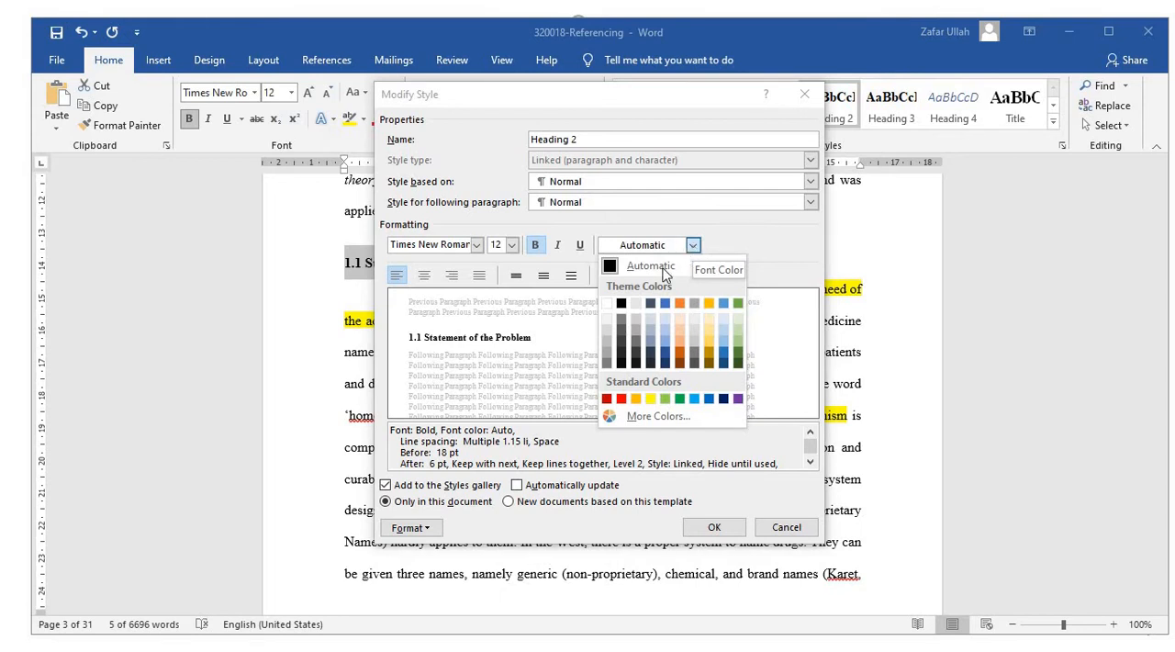
pyautogui.click(621, 303)
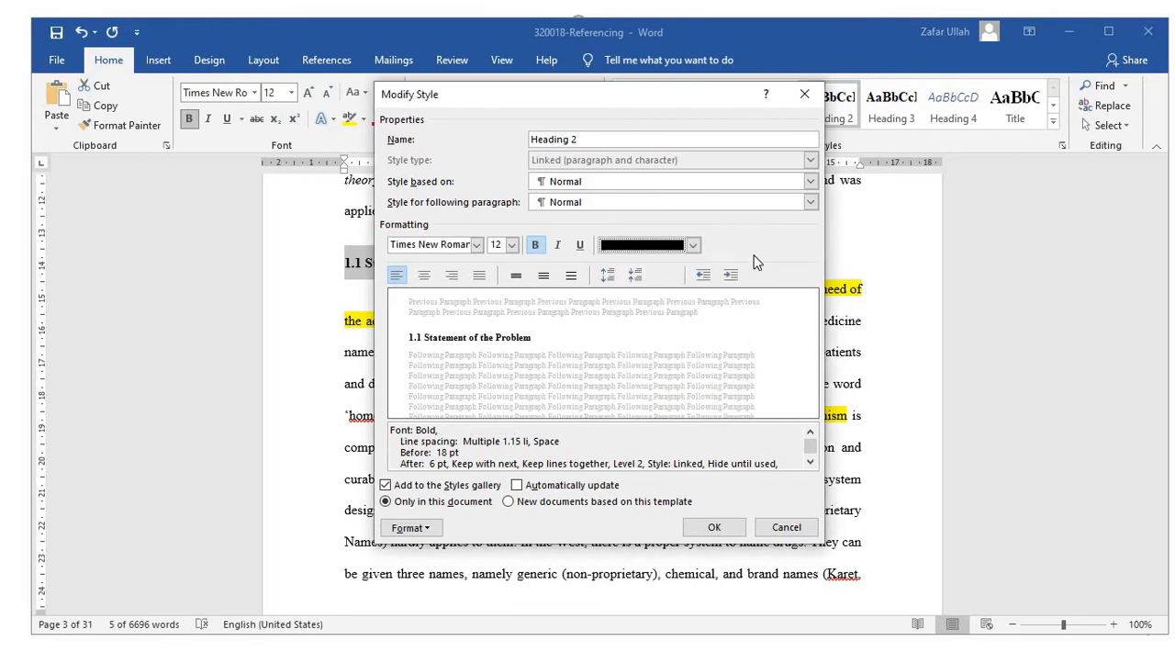
pyautogui.click(712, 528)
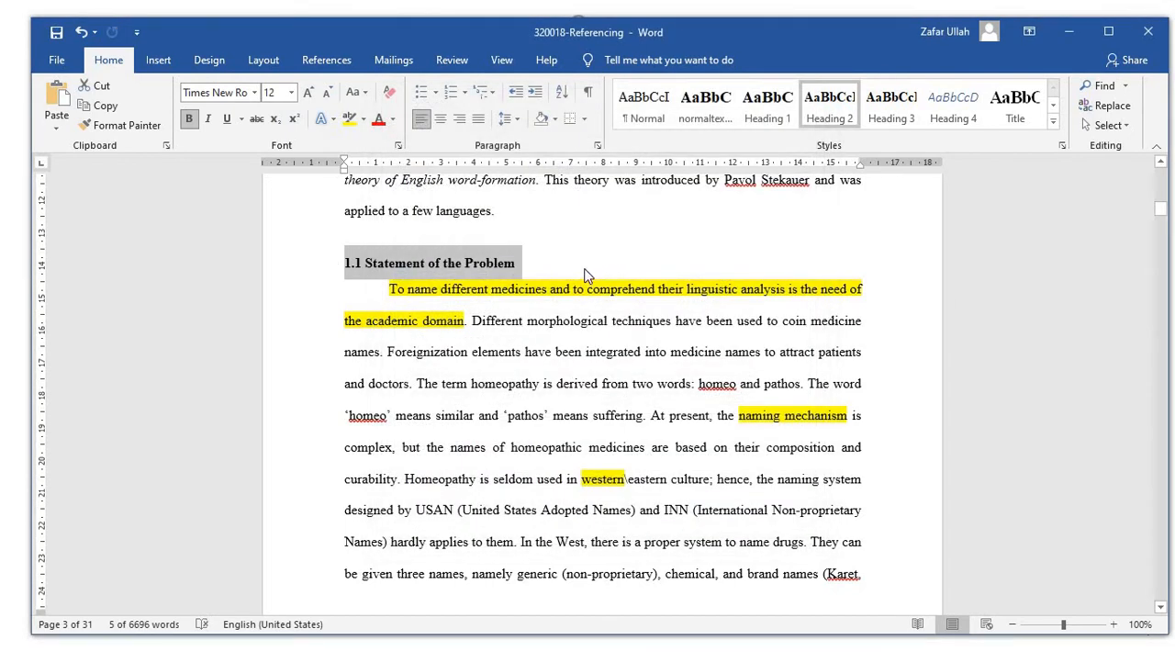
# Apply the Heading 2 style to the "1.2 Significance of the Present Study" and "1.3 Objectives" headings.
pyautogui.scroll(-15, 620, 272)
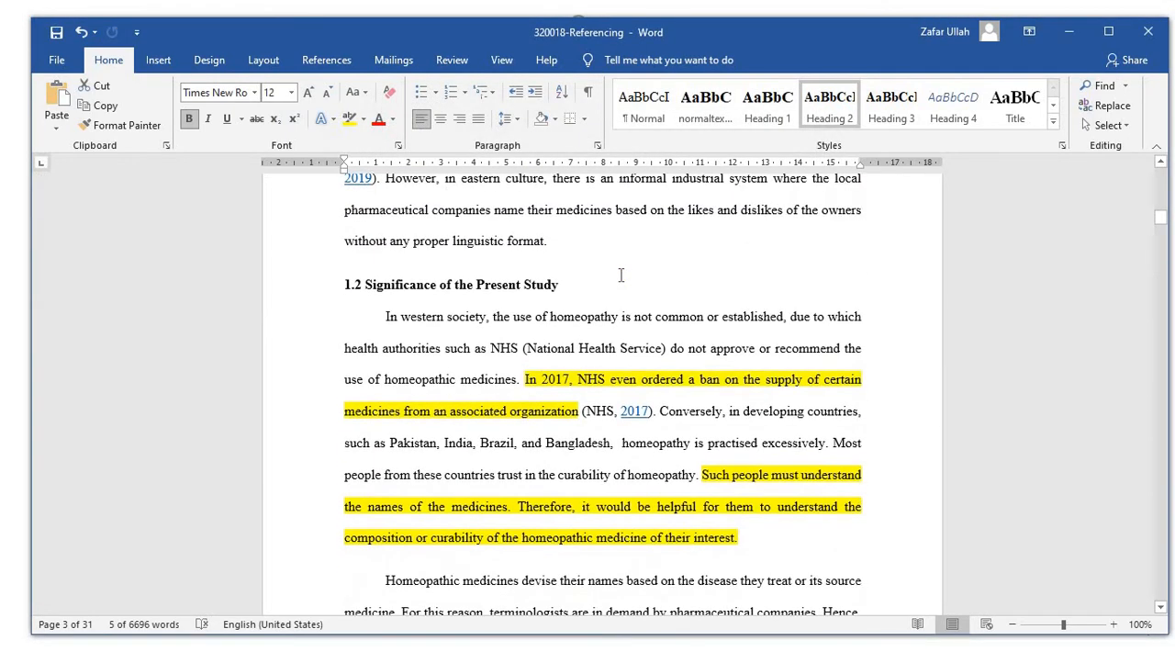
pyautogui.moveTo(560, 285); pyautogui.dragTo(346, 285)
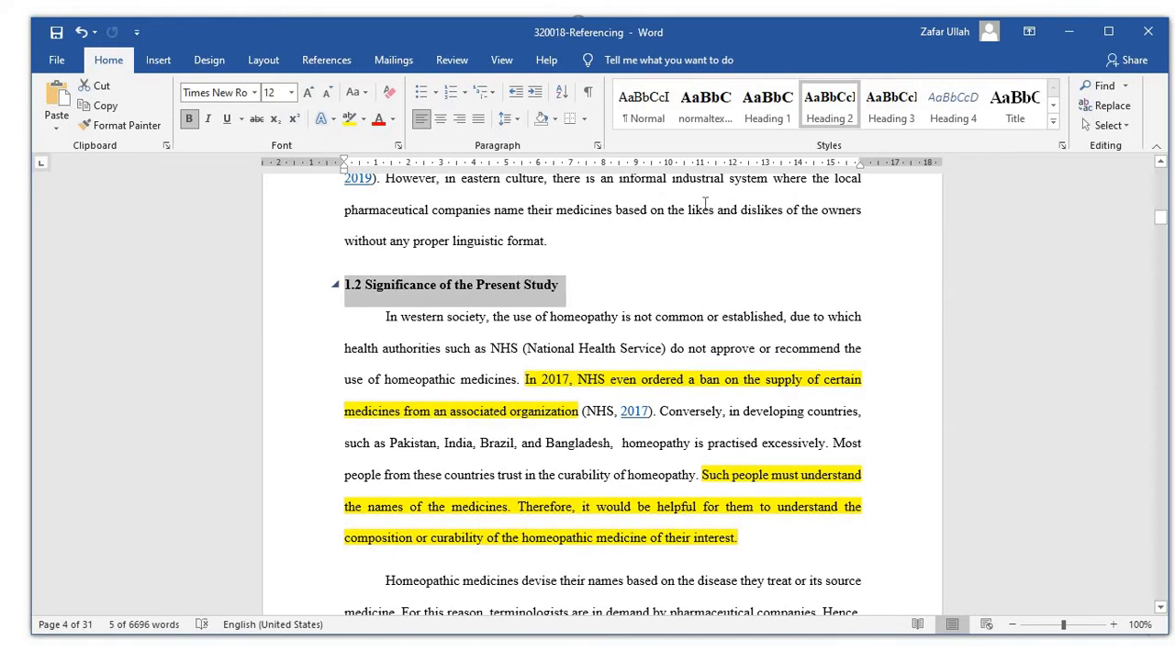
pyautogui.click(840, 107)
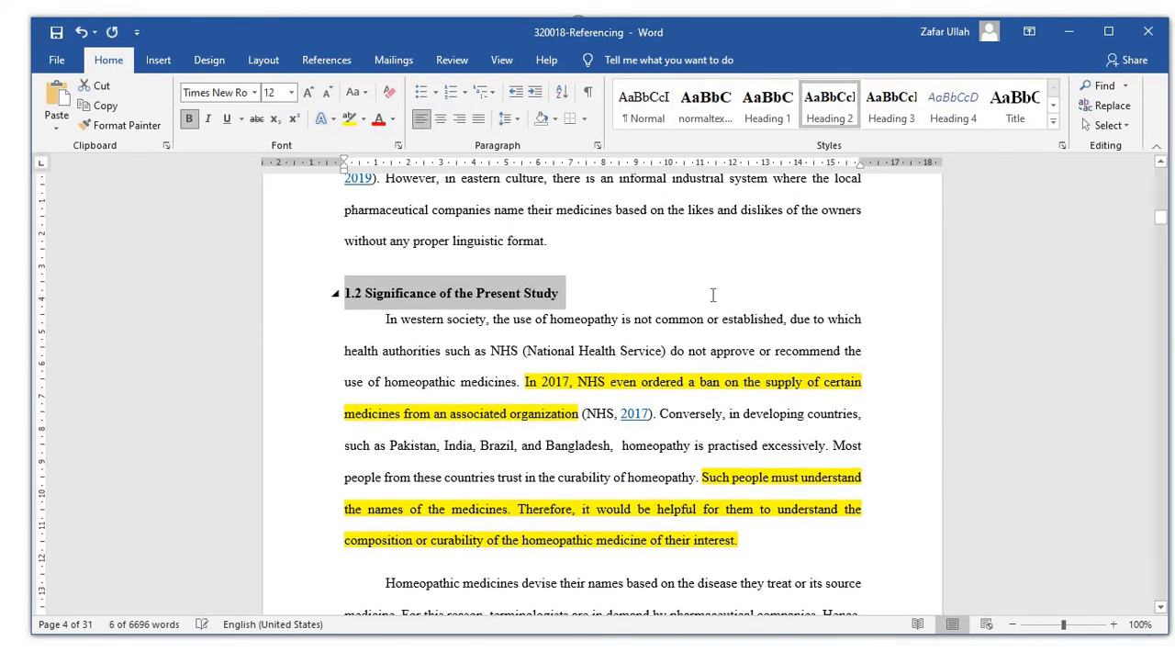
pyautogui.scroll(-5, 677, 291)
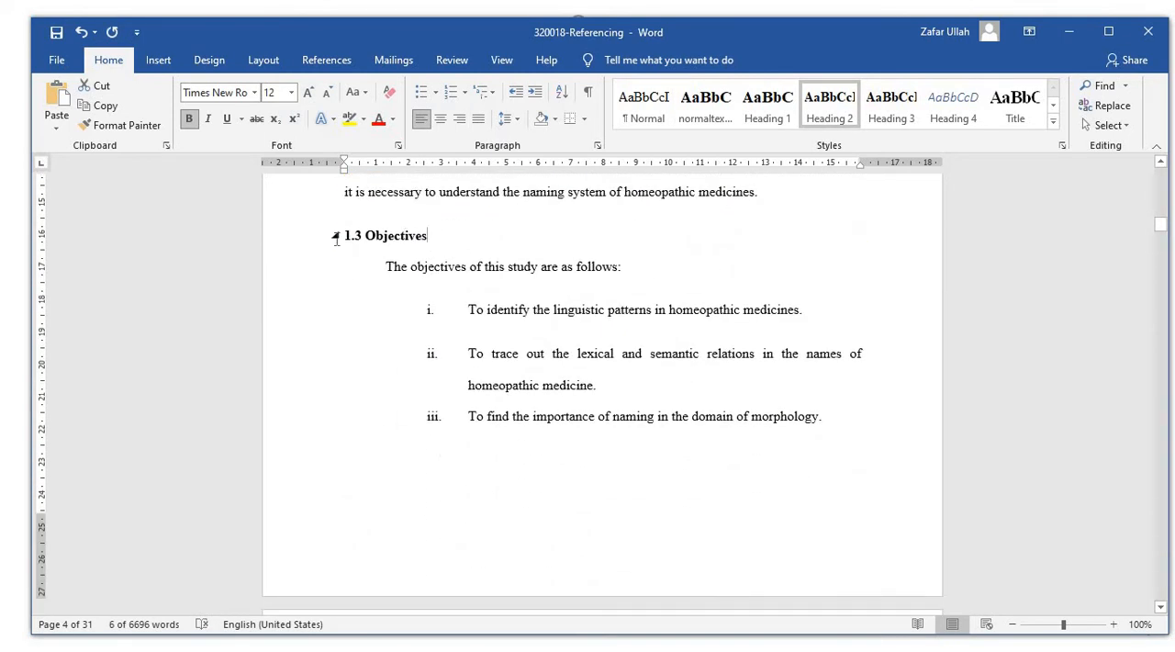
pyautogui.click(336, 238)
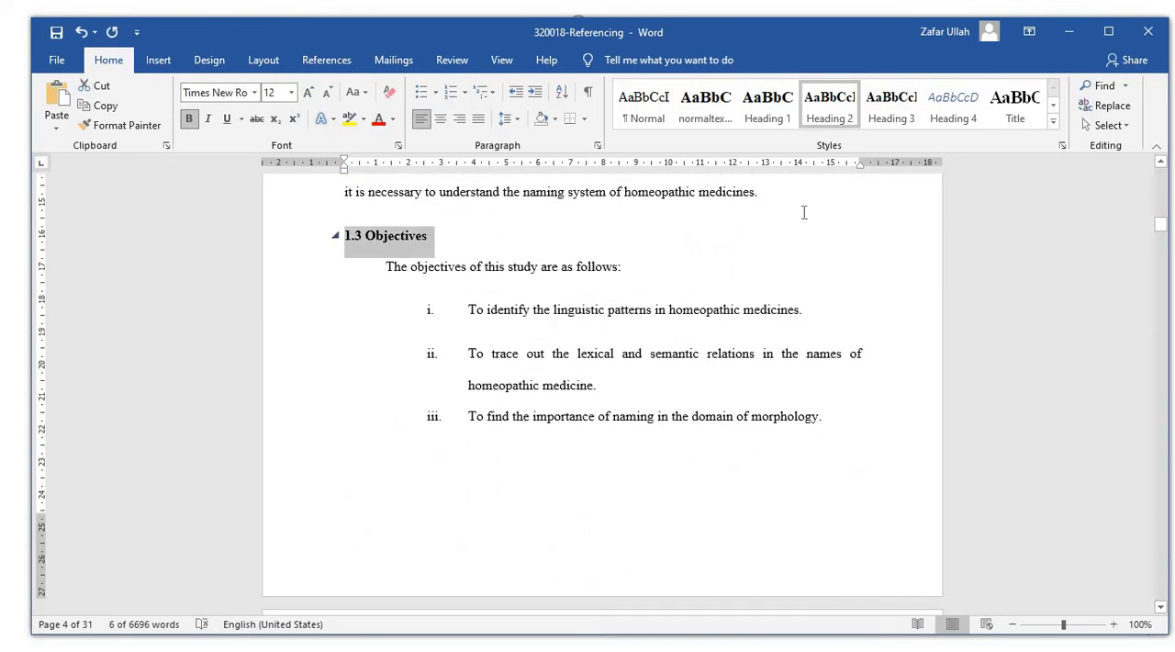
pyautogui.click(836, 115)
# Apply the Heading 2 style to the Research Questions and Delimitations of the Study headings.
pyautogui.scroll(-8, 823, 276)
pyautogui.scroll(-3, 640, 294)
pyautogui.scroll(2, 637, 304)
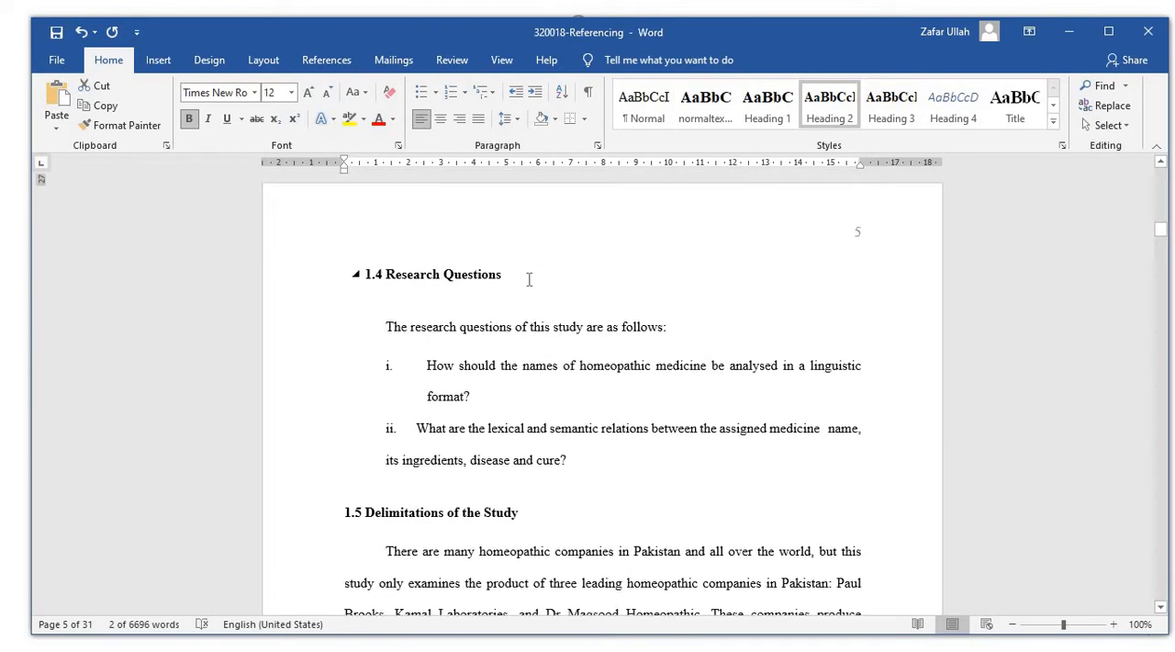
pyautogui.scroll(1, 529, 279)
pyautogui.tripleClick(379, 285)
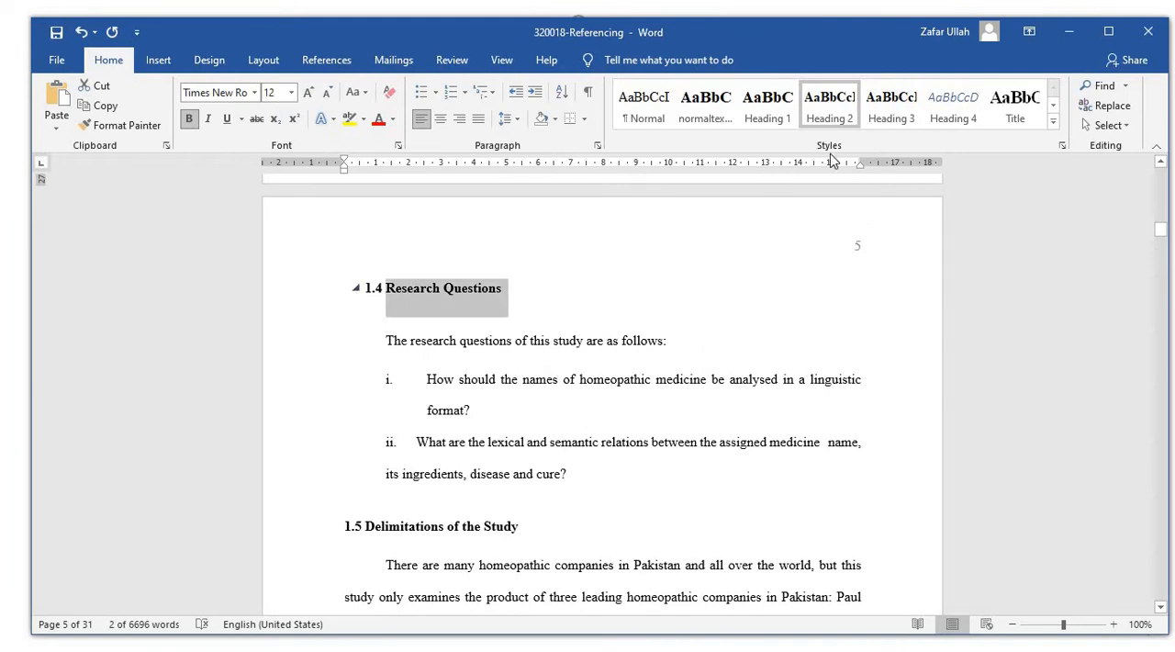
pyautogui.click(831, 114)
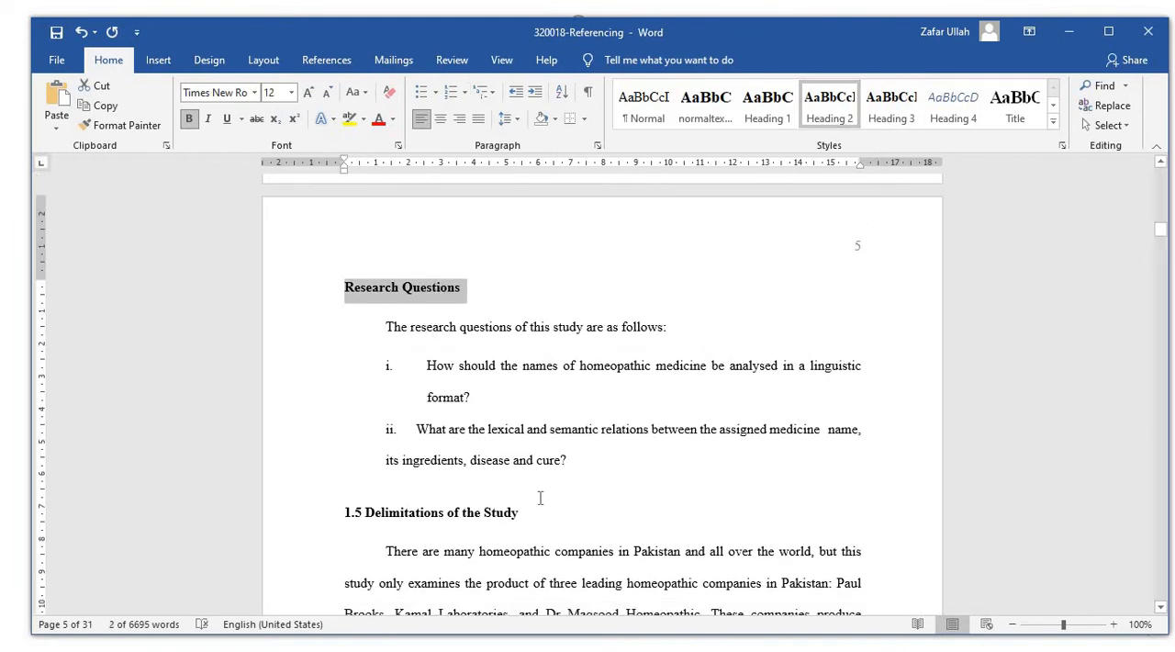
pyautogui.moveTo(528, 512); pyautogui.dragTo(349, 514)
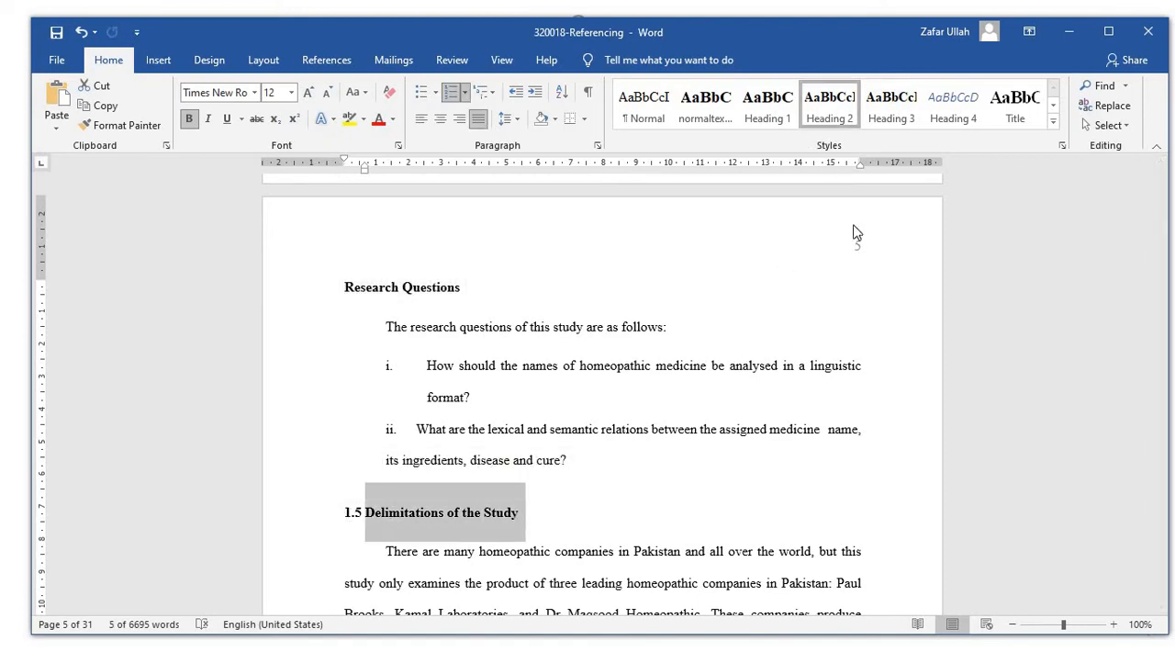
pyautogui.click(830, 108)
# Apply the Heading 1 style to the Literature Review heading.
pyautogui.scroll(-3, 507, 547)
pyautogui.moveTo(533, 548); pyautogui.dragTo(384, 549)
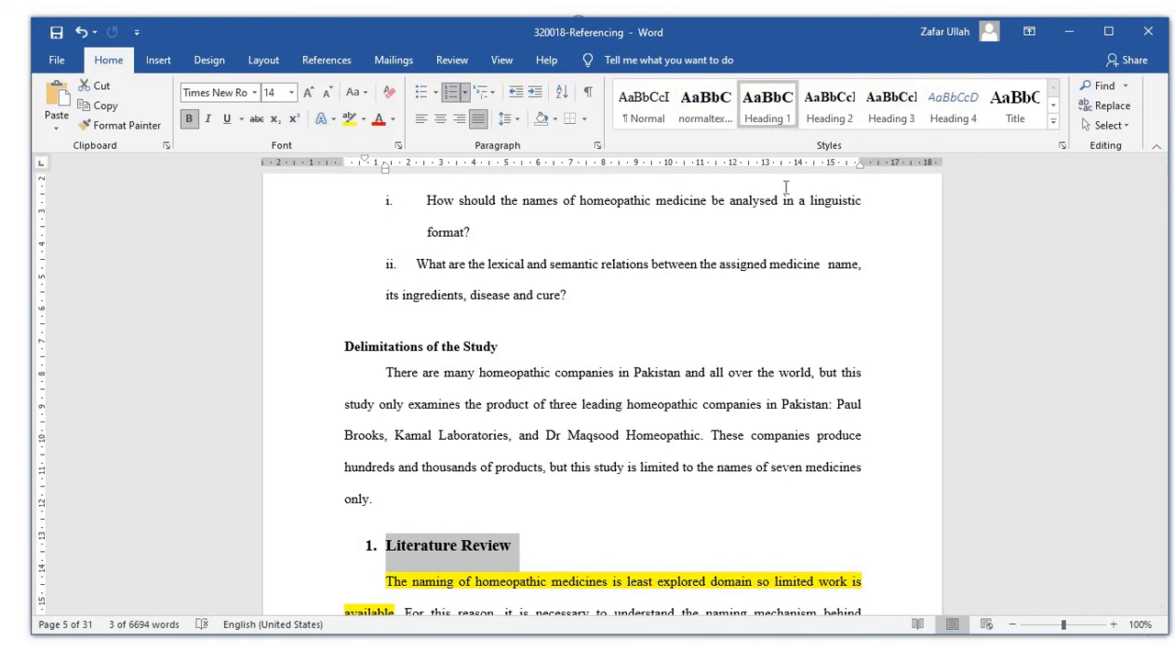
pyautogui.click(768, 109)
pyautogui.scroll(-12, 825, 302)
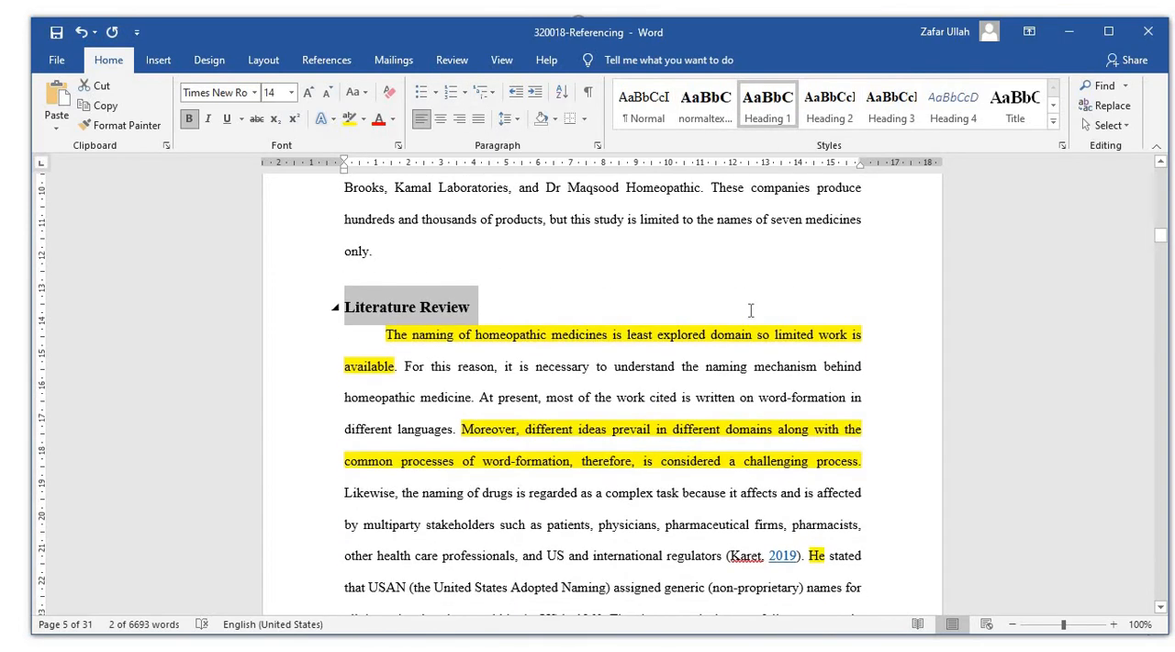
# Change the Delimitations of the Study heading to the Heading 3 style.
pyautogui.scroll(5, 753, 310)
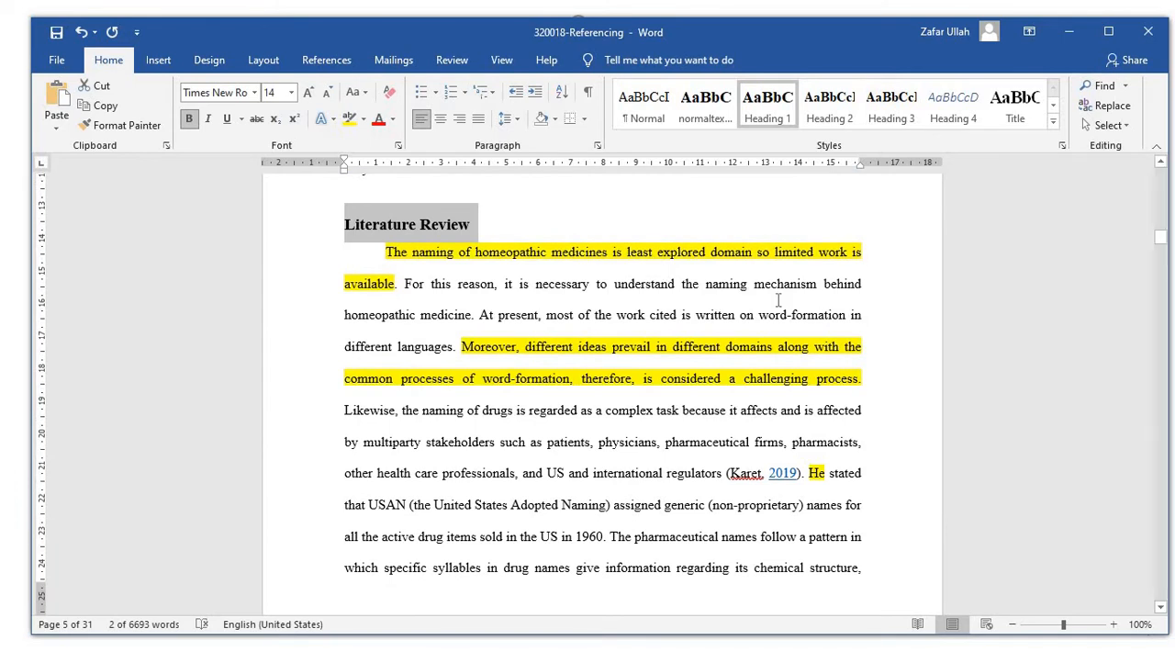
pyautogui.scroll(10, 778, 300)
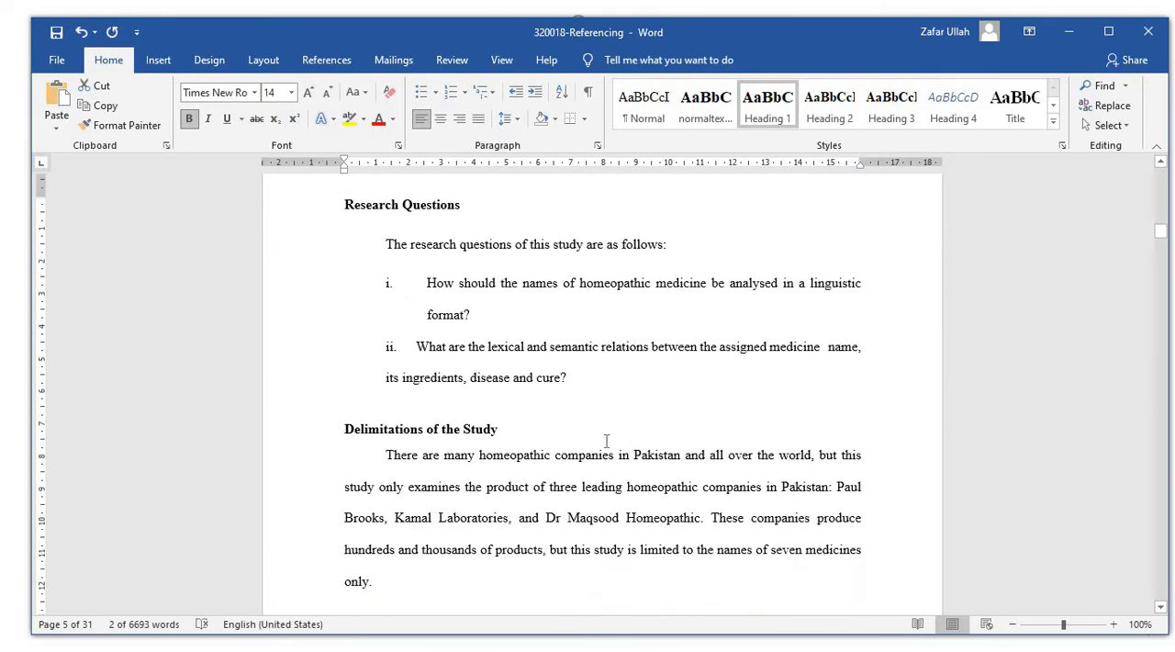
pyautogui.moveTo(500, 429); pyautogui.dragTo(320, 436)
pyautogui.click(830, 106)
pyautogui.click(893, 109)
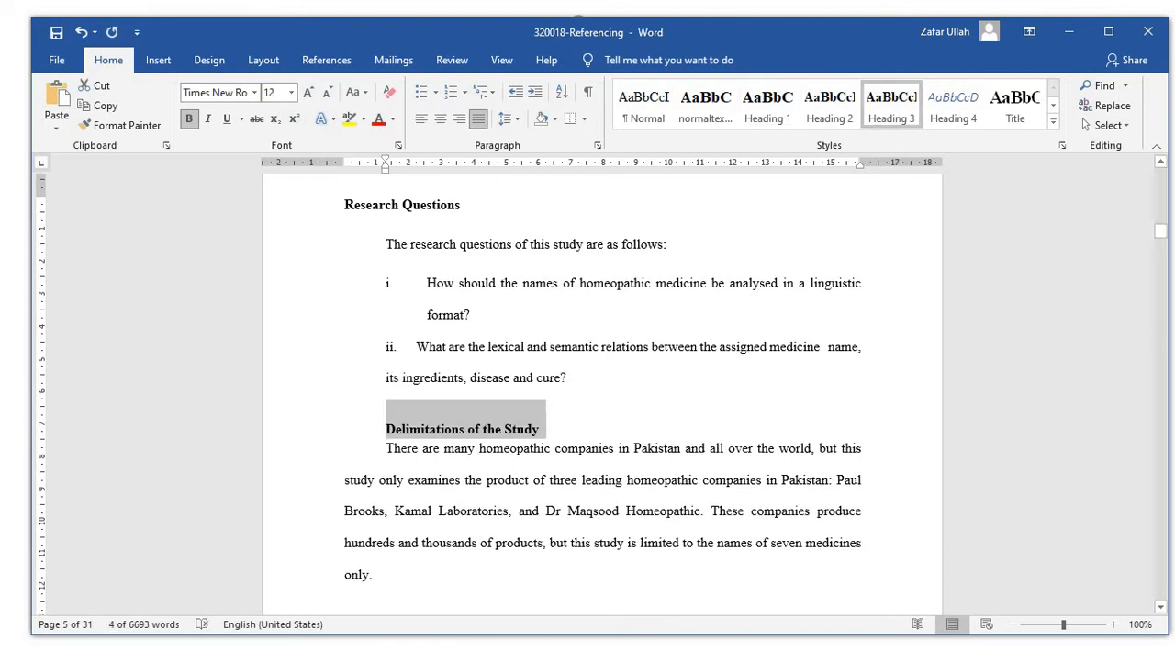
# Apply the Title style to the document title, "Naming of Homeopathic Medicines: A Morphological Language Construction".
pyautogui.moveTo(1161, 232); pyautogui.dragTo(1163, 163)
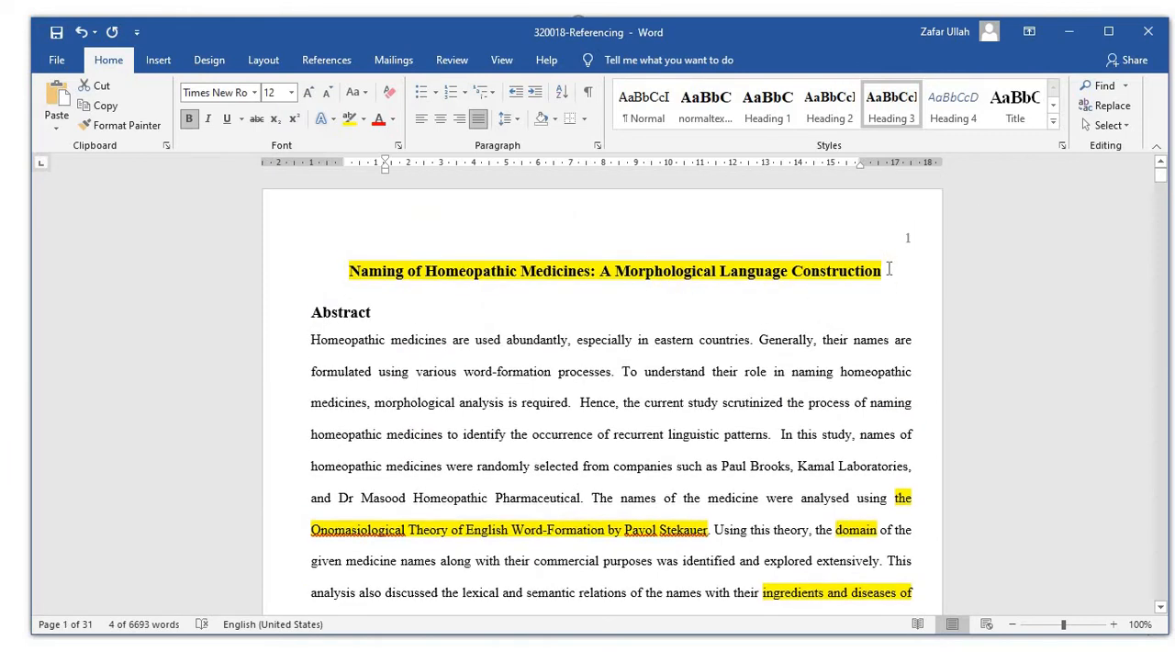
pyautogui.moveTo(883, 271); pyautogui.dragTo(361, 271)
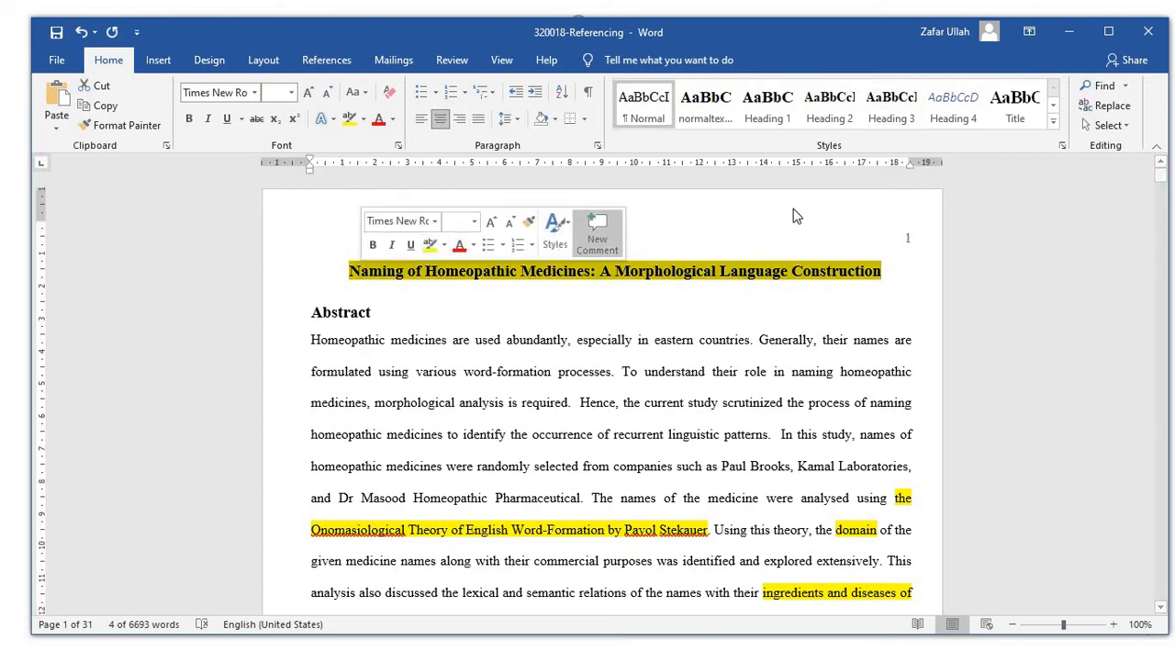
pyautogui.click(1017, 108)
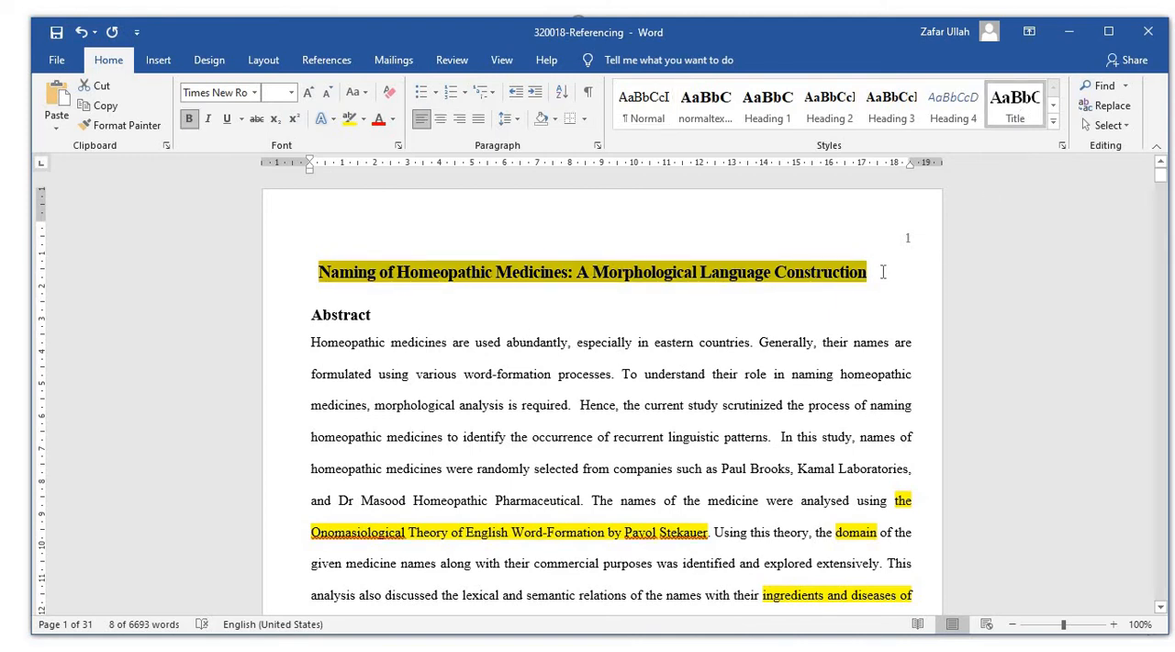
# Insert an Automatic Table 2 table of contents on a new line below the document title.
pyautogui.click(882, 271)
pyautogui.press('Return')
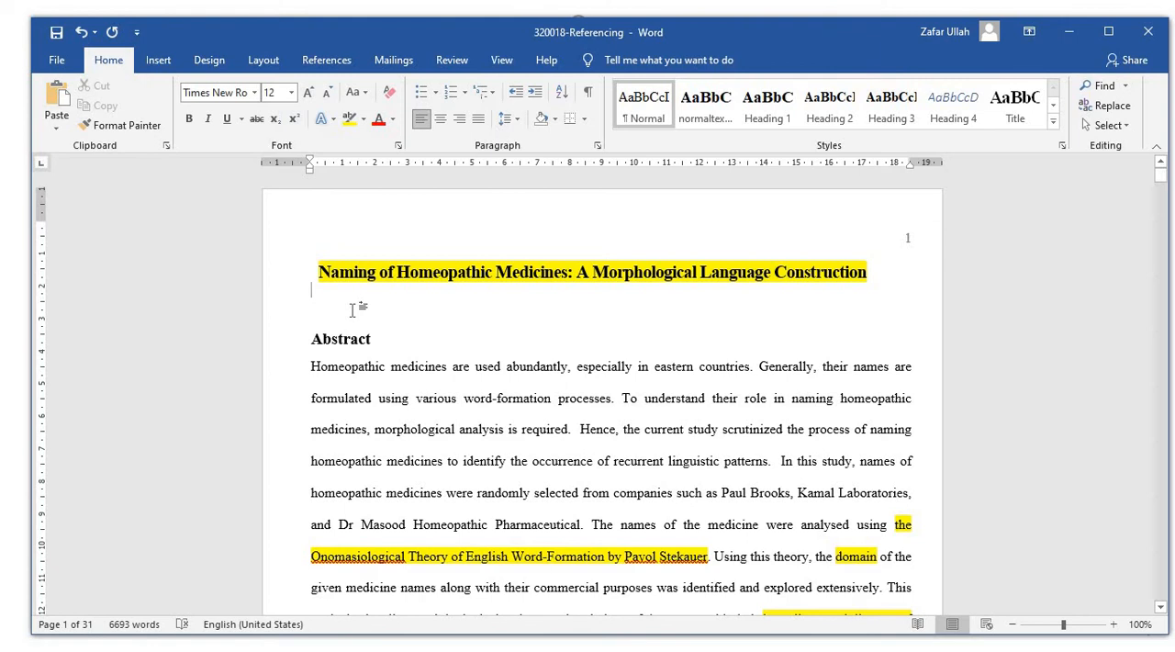
pyautogui.click(333, 65)
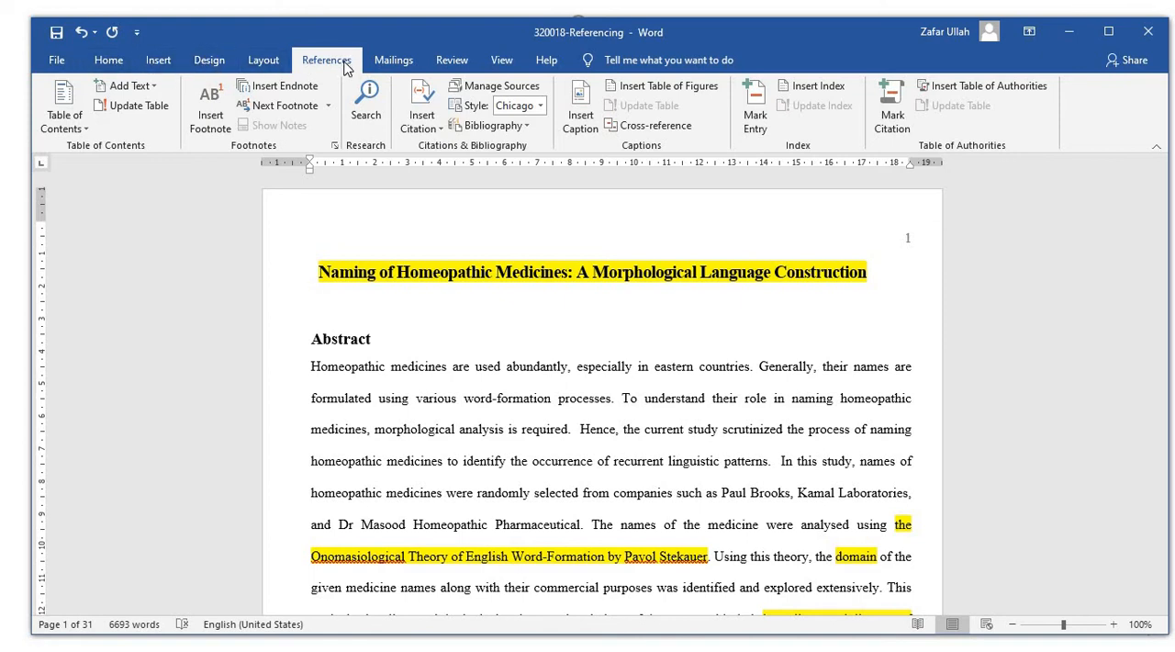
pyautogui.click(63, 101)
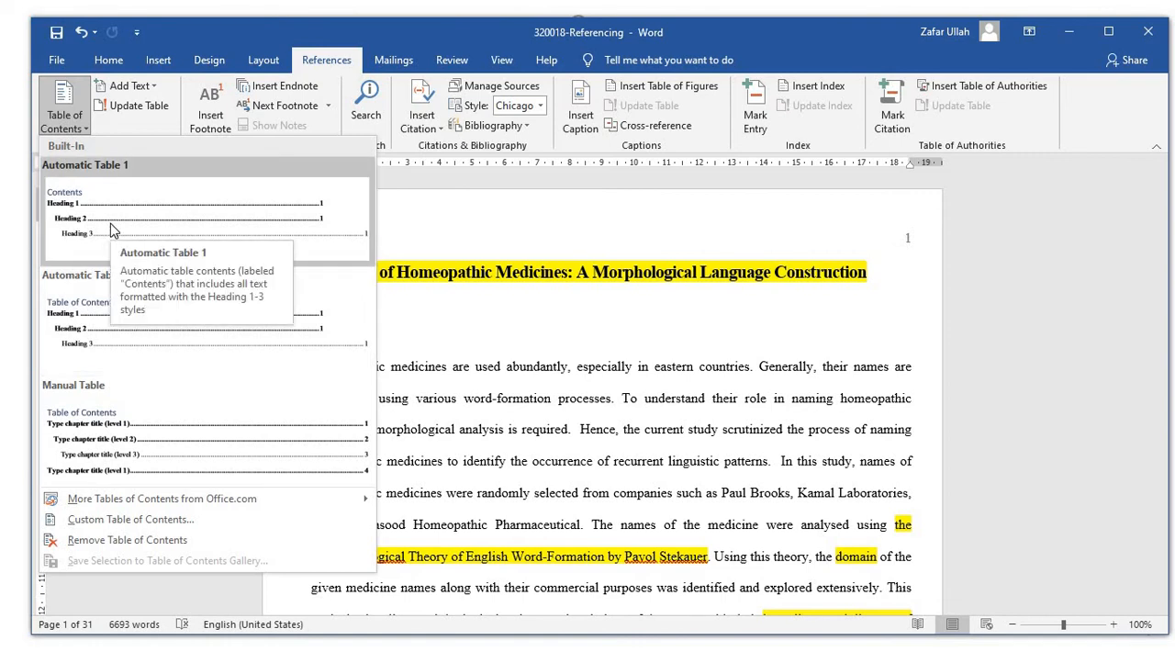
pyautogui.click(110, 331)
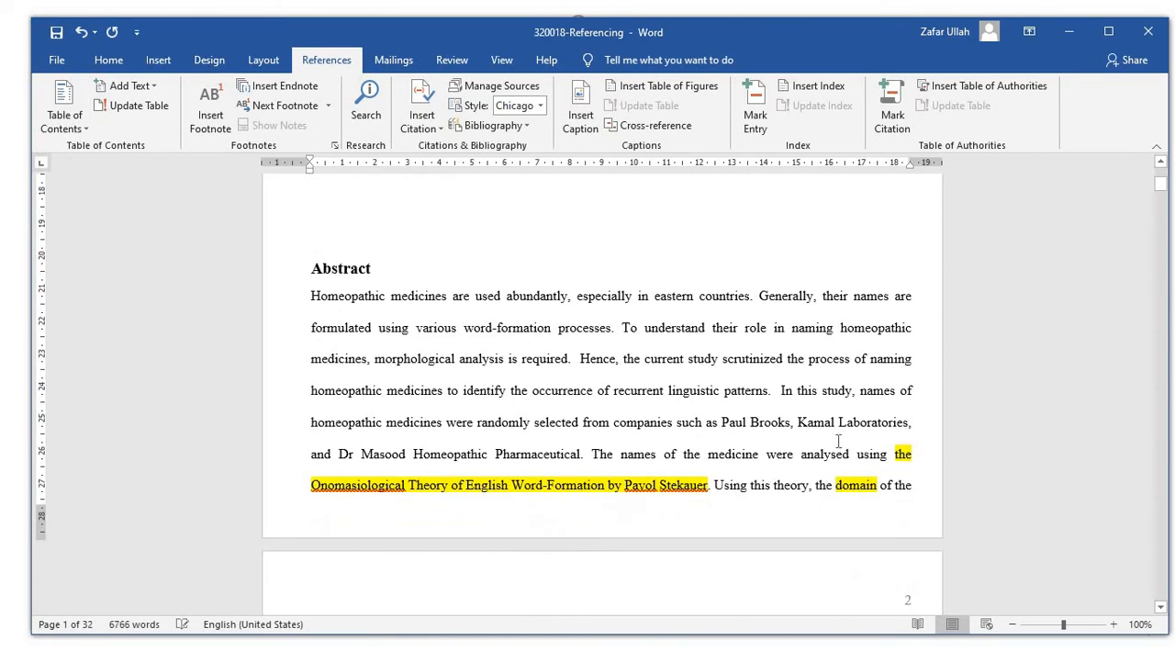
pyautogui.scroll(10, 839, 442)
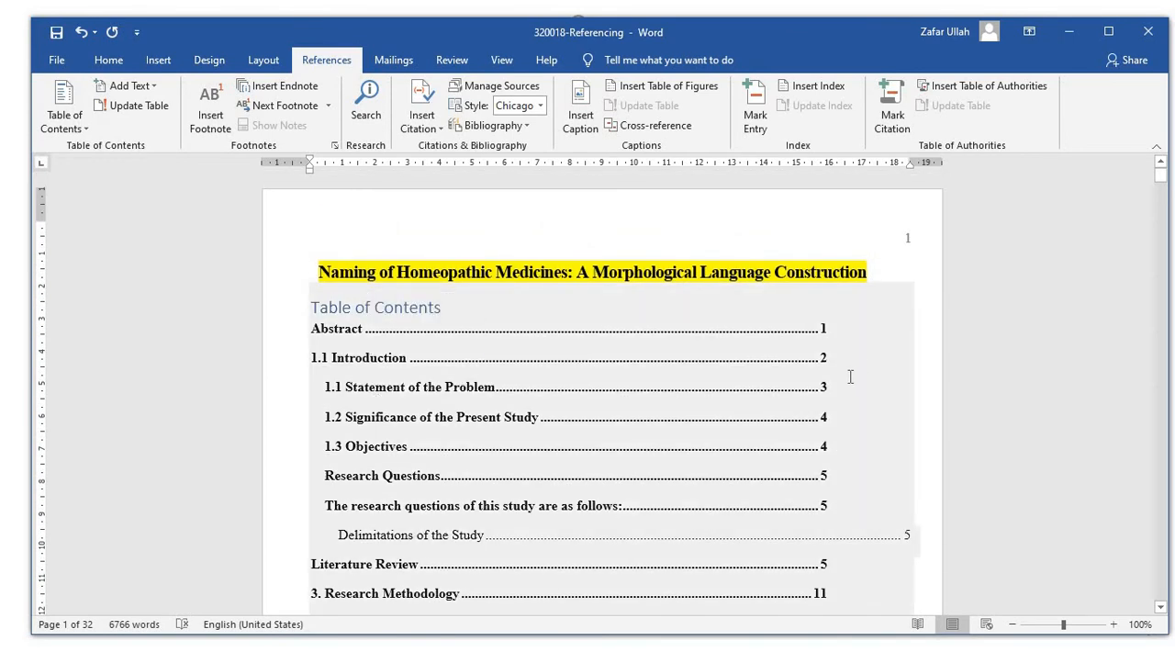
pyautogui.scroll(-3, 850, 377)
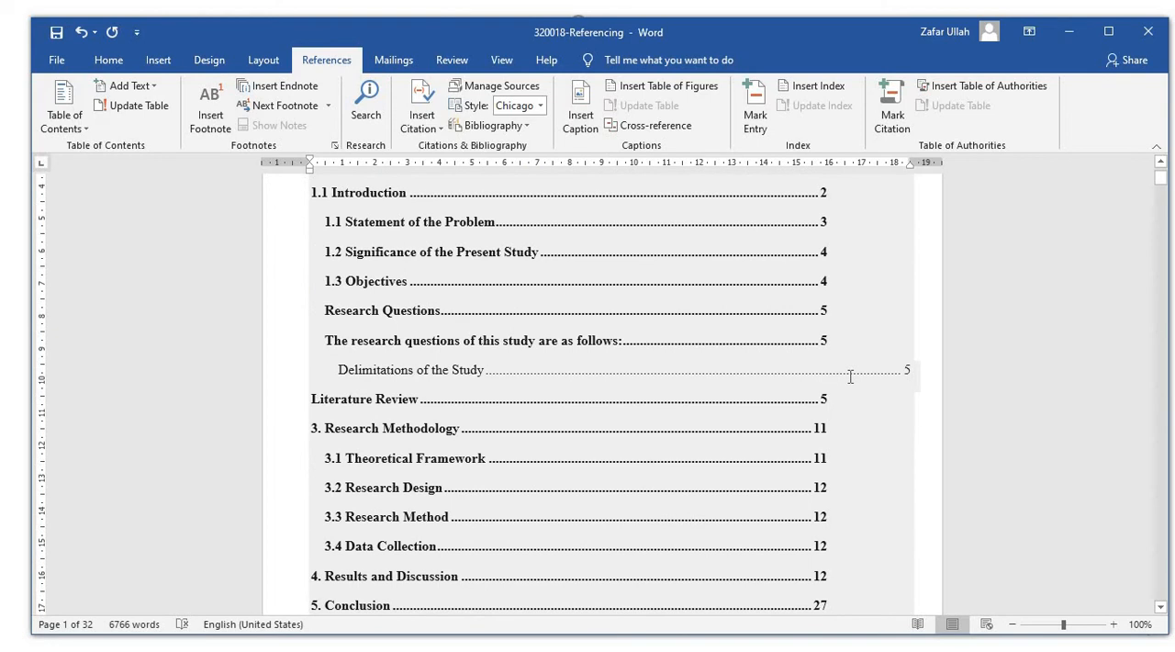
pyautogui.scroll(3, 850, 376)
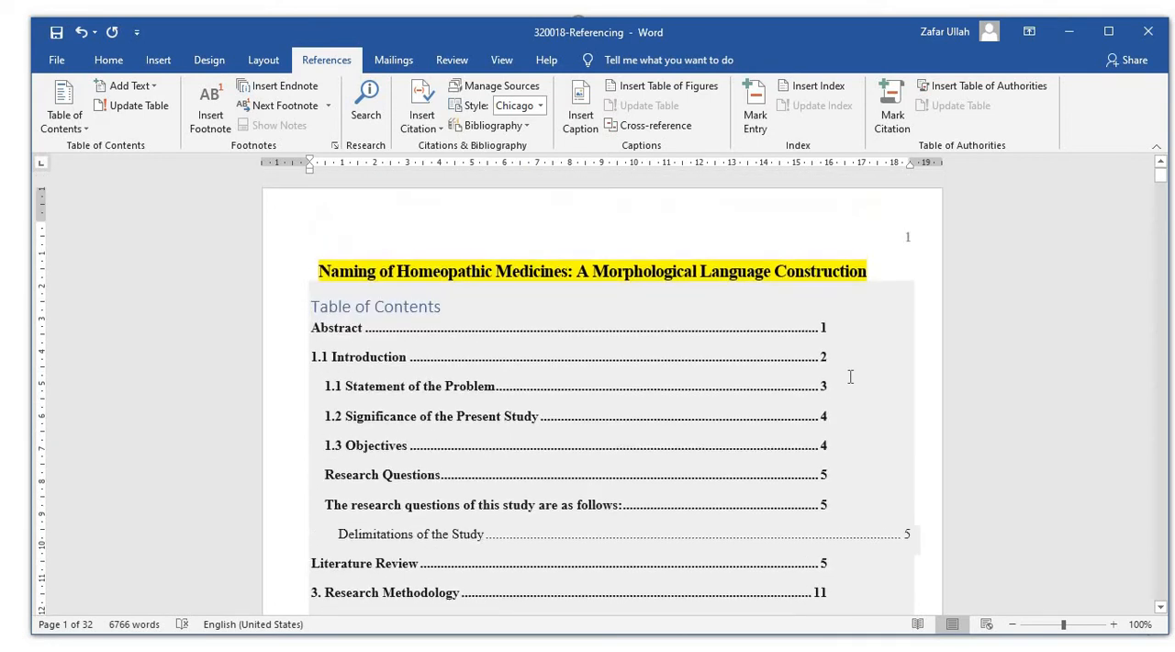
# Try to realign the page number of the Delimitations of the Study entry with the other entries in the table of contents.
pyautogui.click(903, 538)
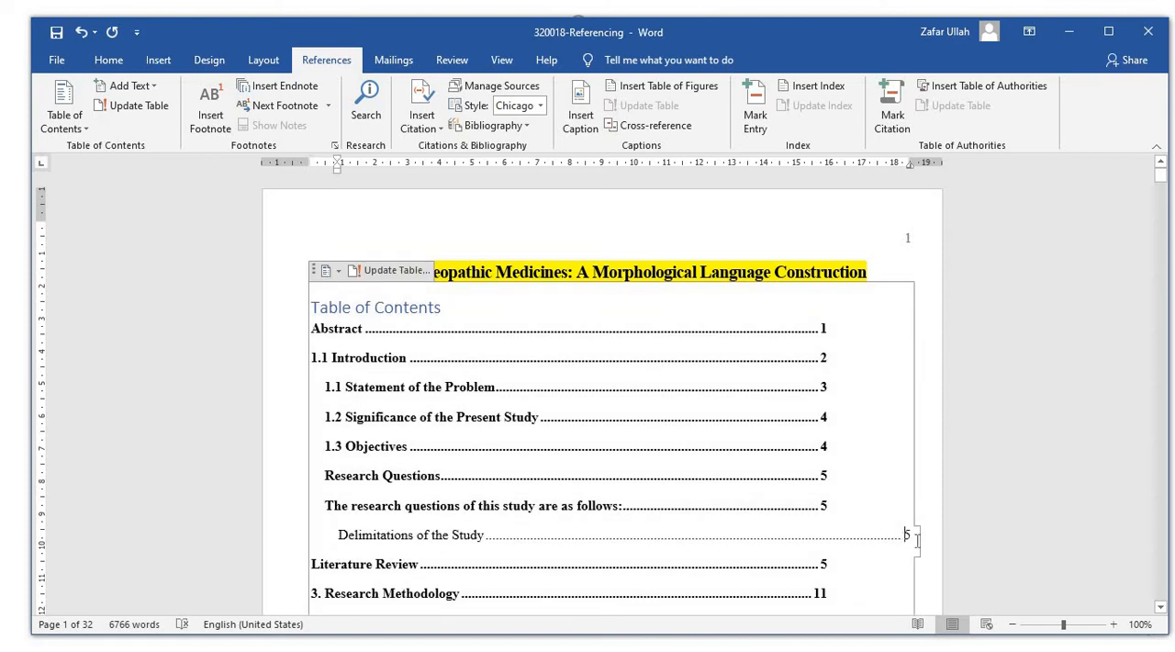
pyautogui.press('BackSpace')
pyautogui.press('BackSpace')
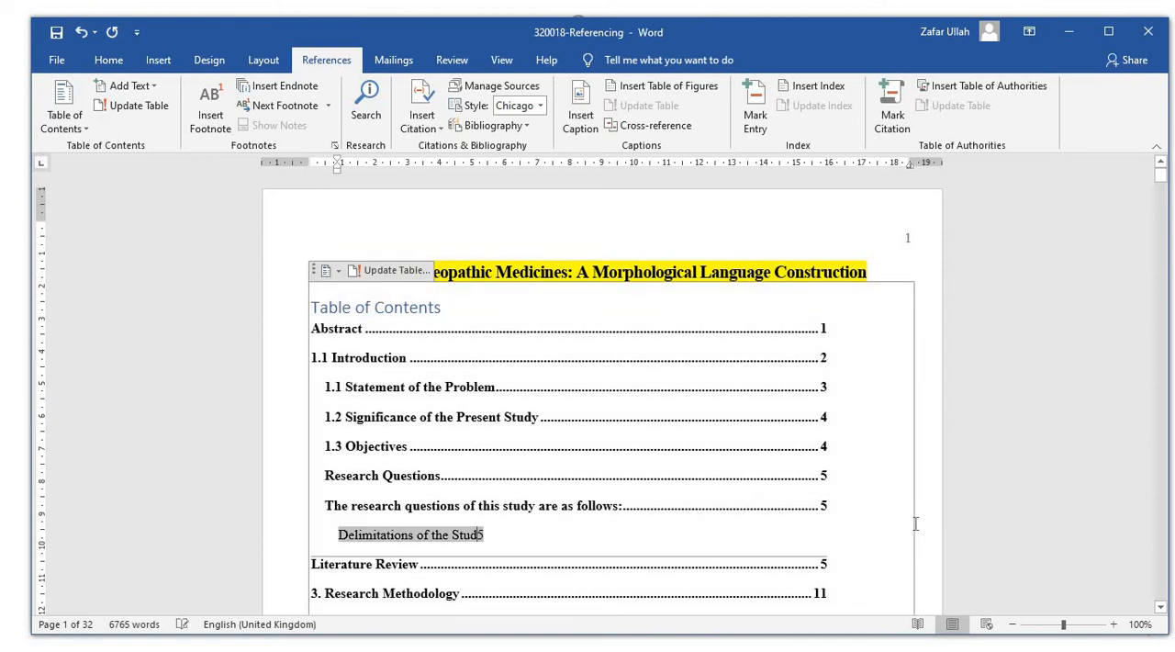
pyautogui.write('y')
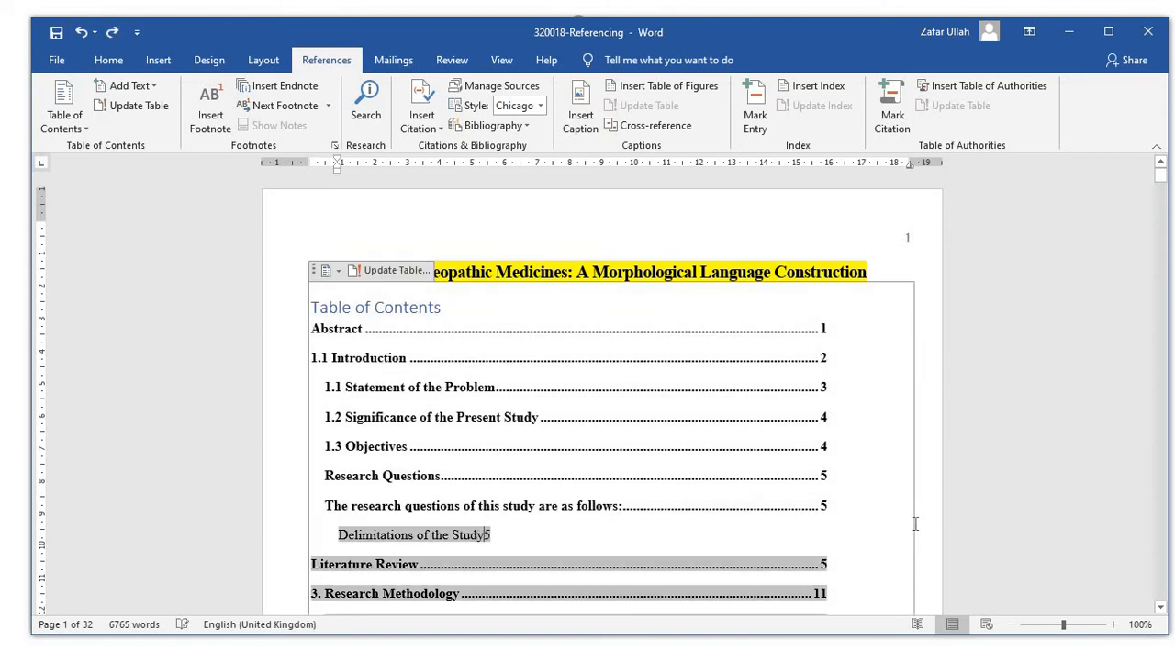
pyautogui.press('Tab')
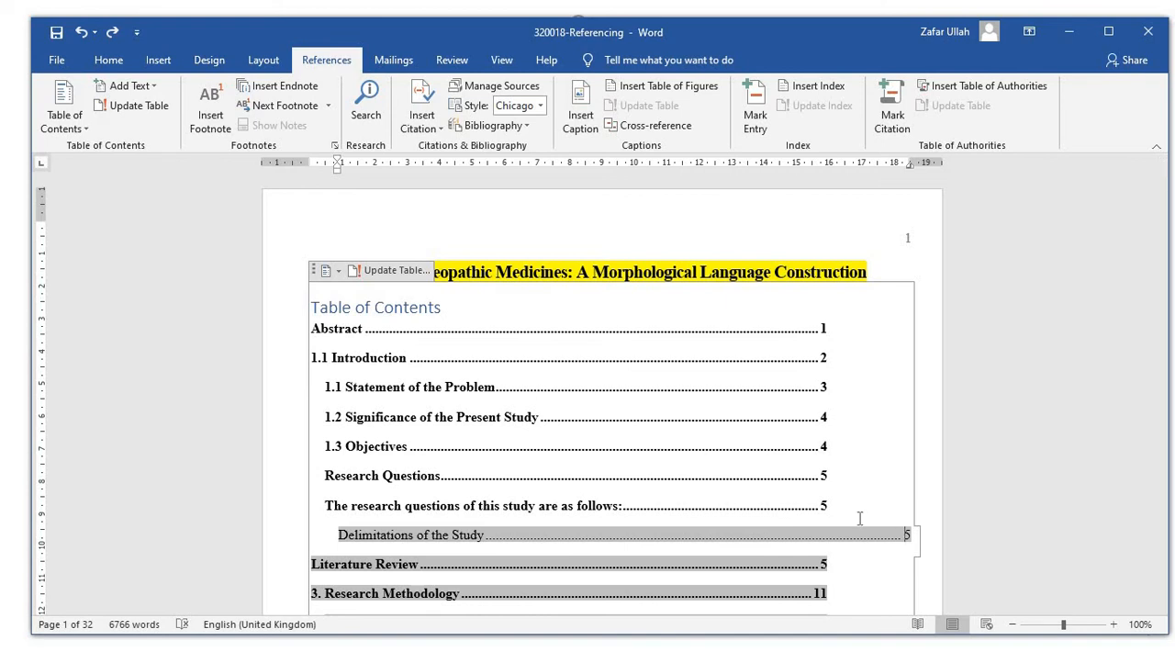
# Update the entire table of contents, including both its headings and page numbers.
pyautogui.click(392, 272)
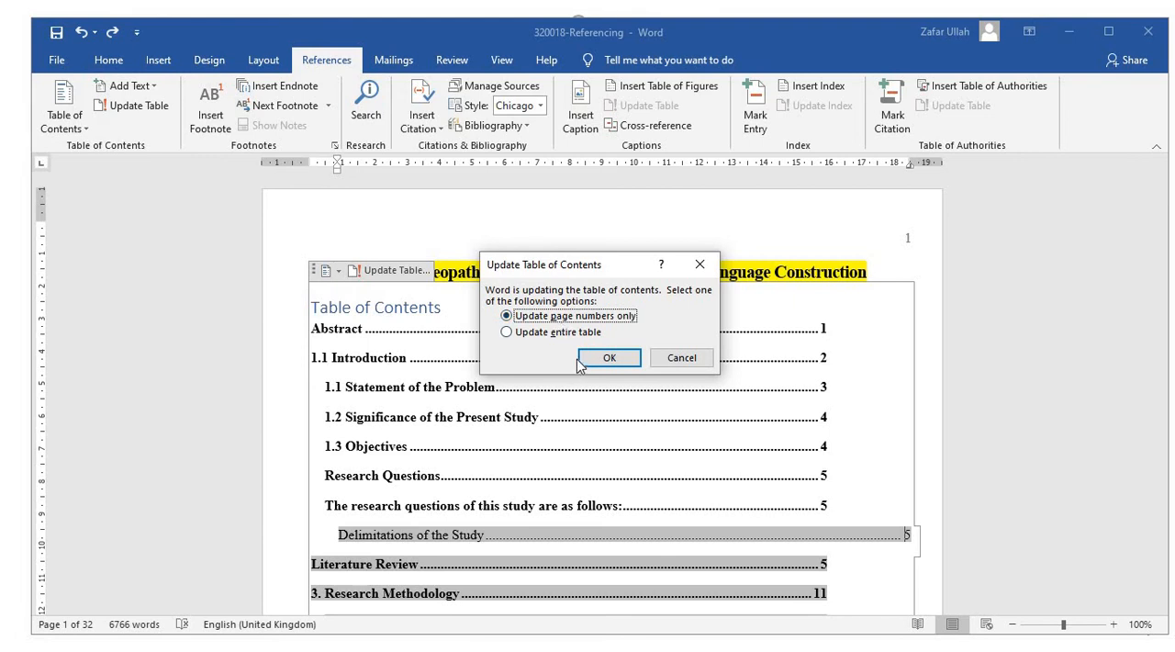
pyautogui.click(507, 333)
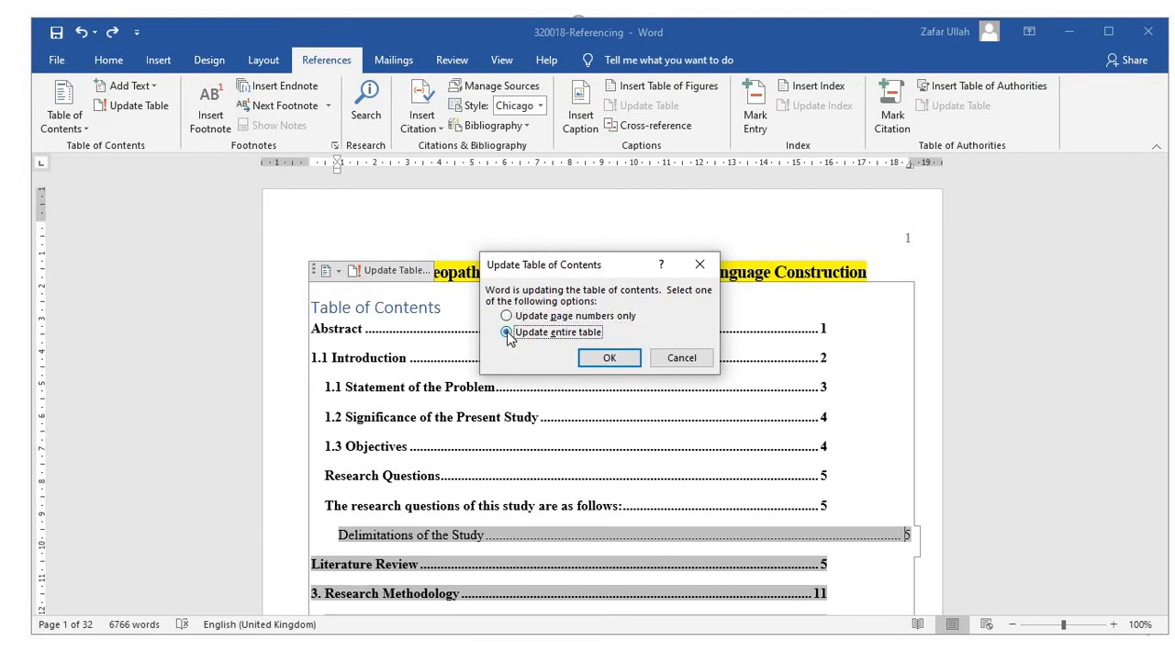
pyautogui.click(609, 358)
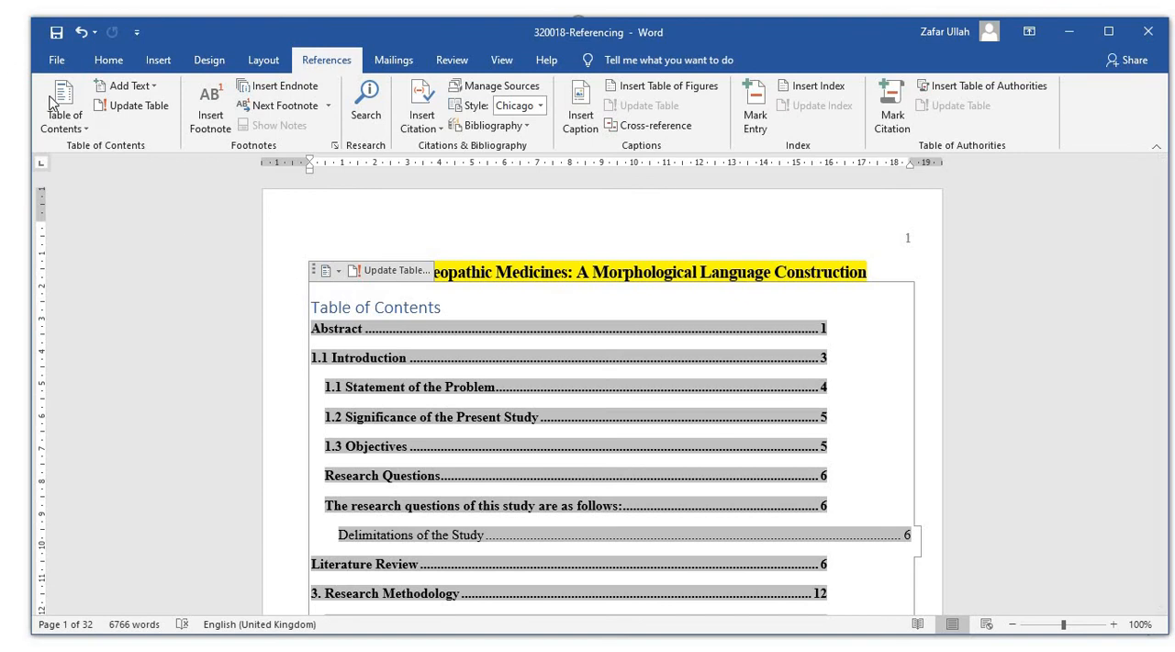
# Replace the automatic table of contents with the built-in Manual Table.
pyautogui.click(64, 117)
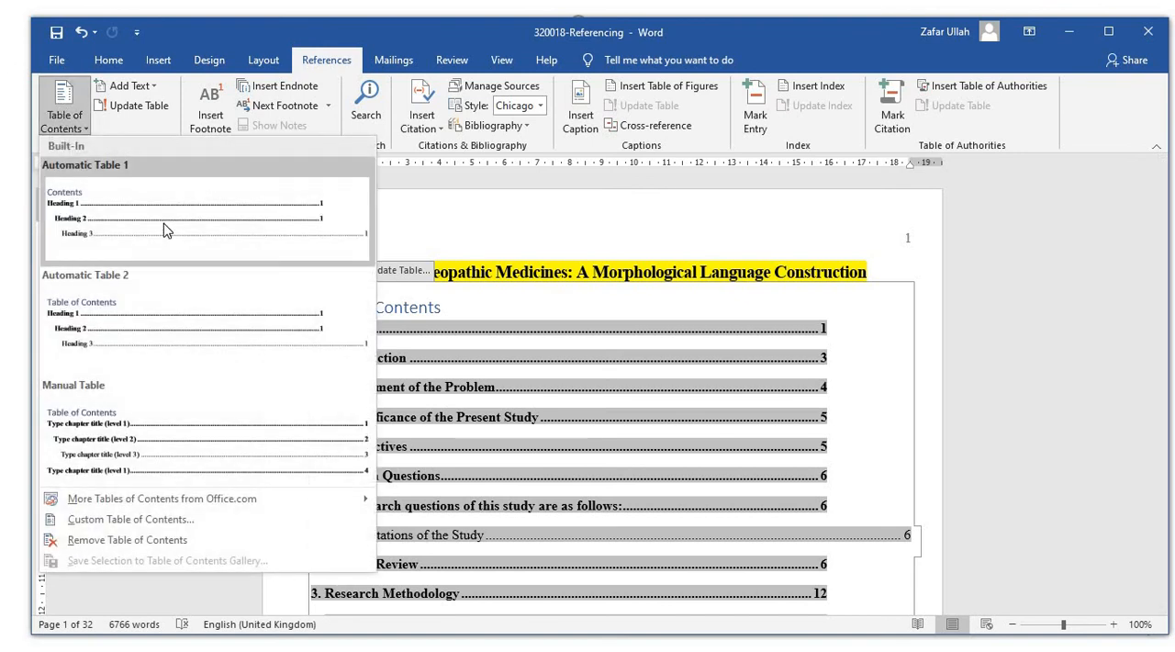
pyautogui.click(139, 459)
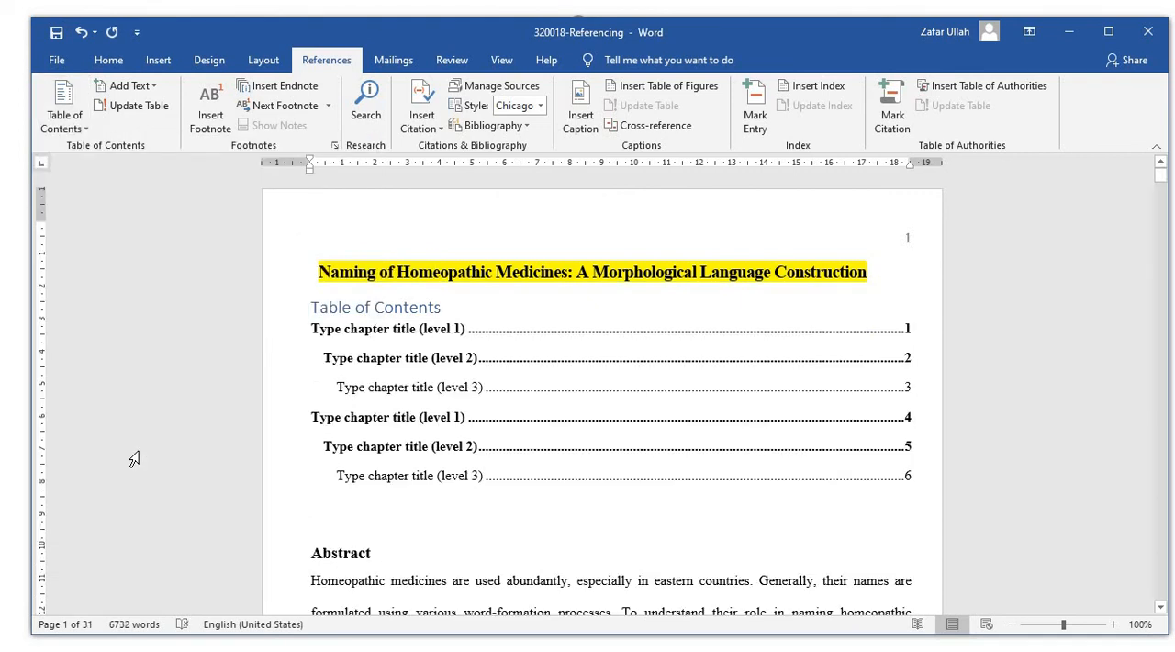
# Replace the manual placeholder table of contents with the built-in Automatic Table 1.
pyautogui.click(64, 118)
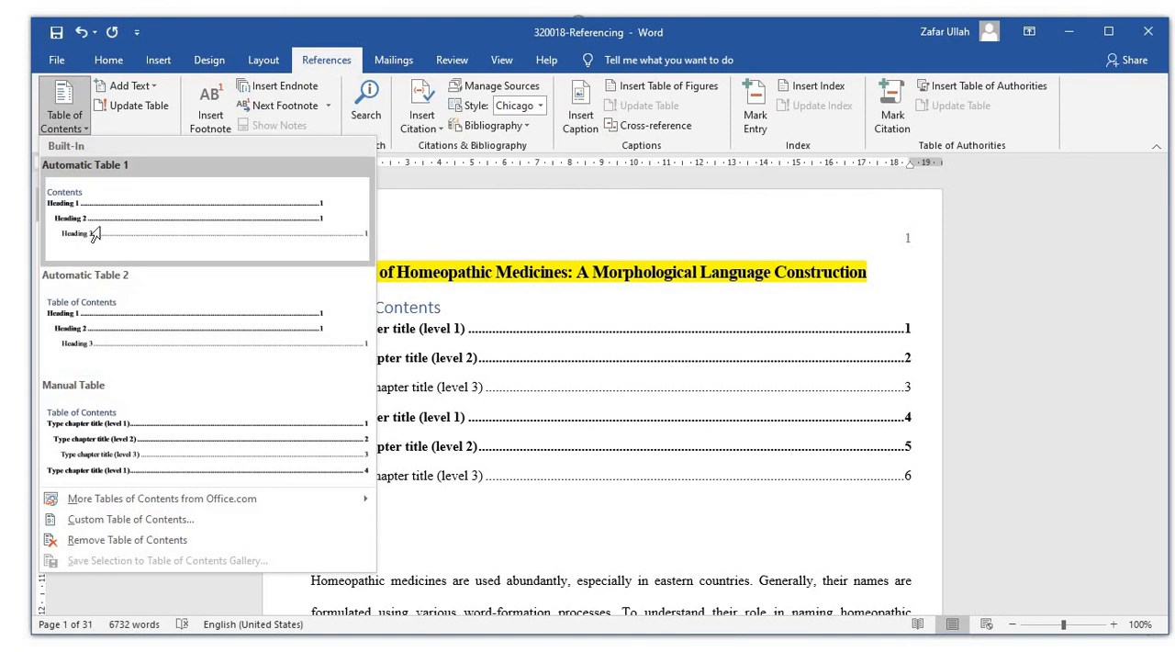
pyautogui.click(102, 234)
pyautogui.scroll(3, 670, 270)
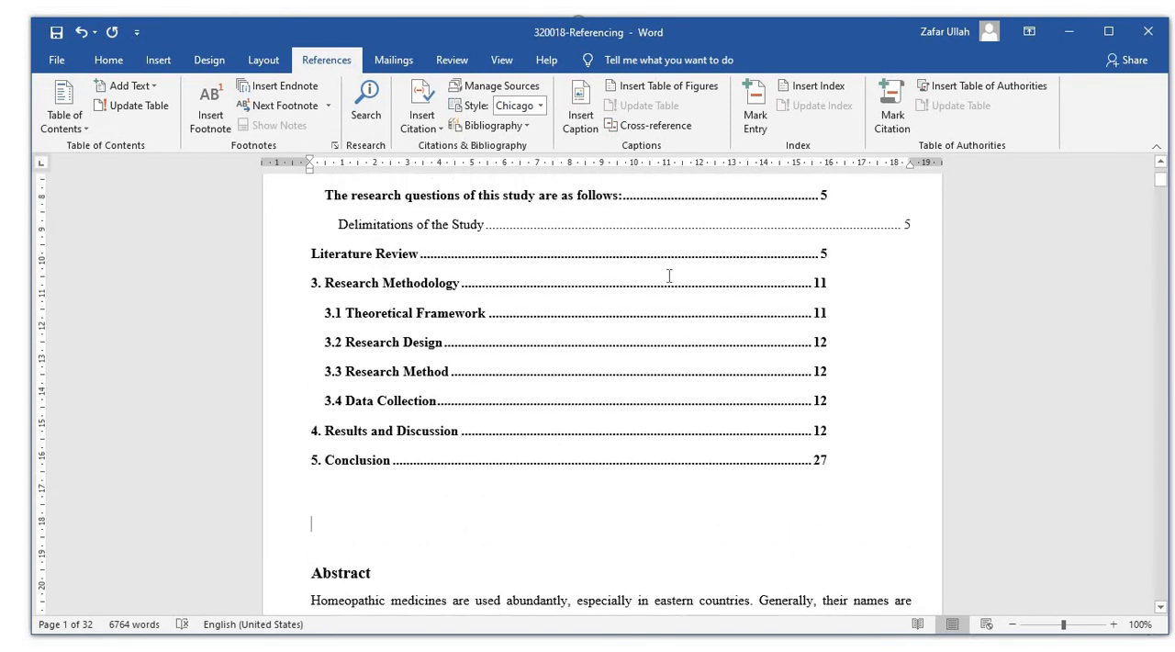
pyautogui.scroll(3, 669, 273)
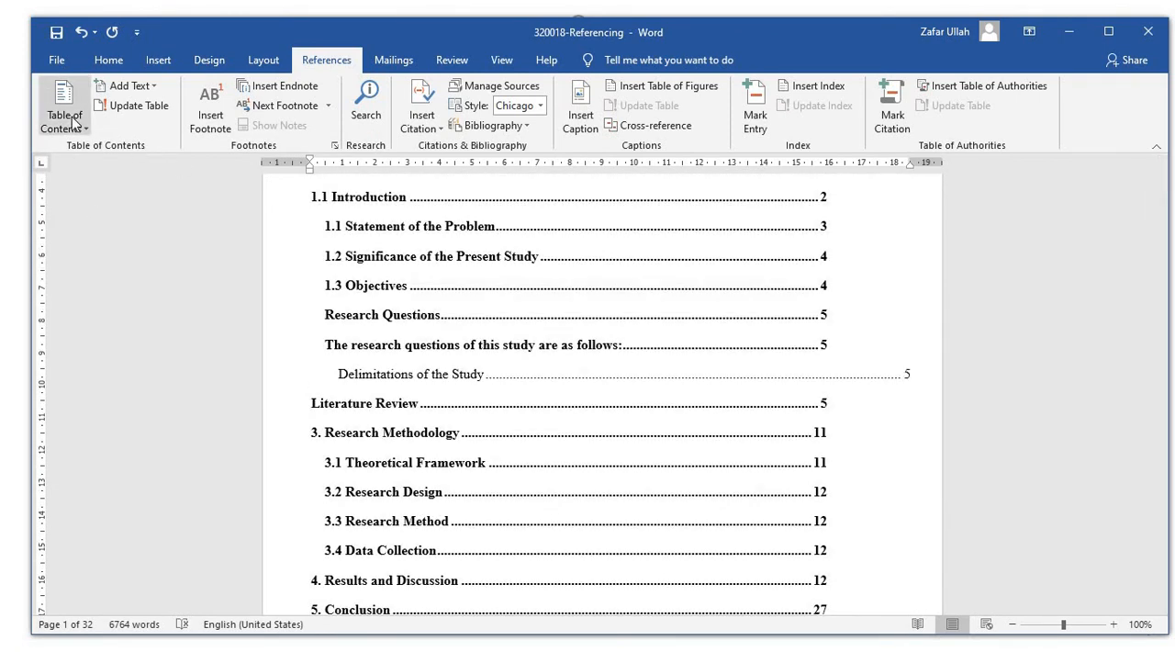
pyautogui.click(73, 122)
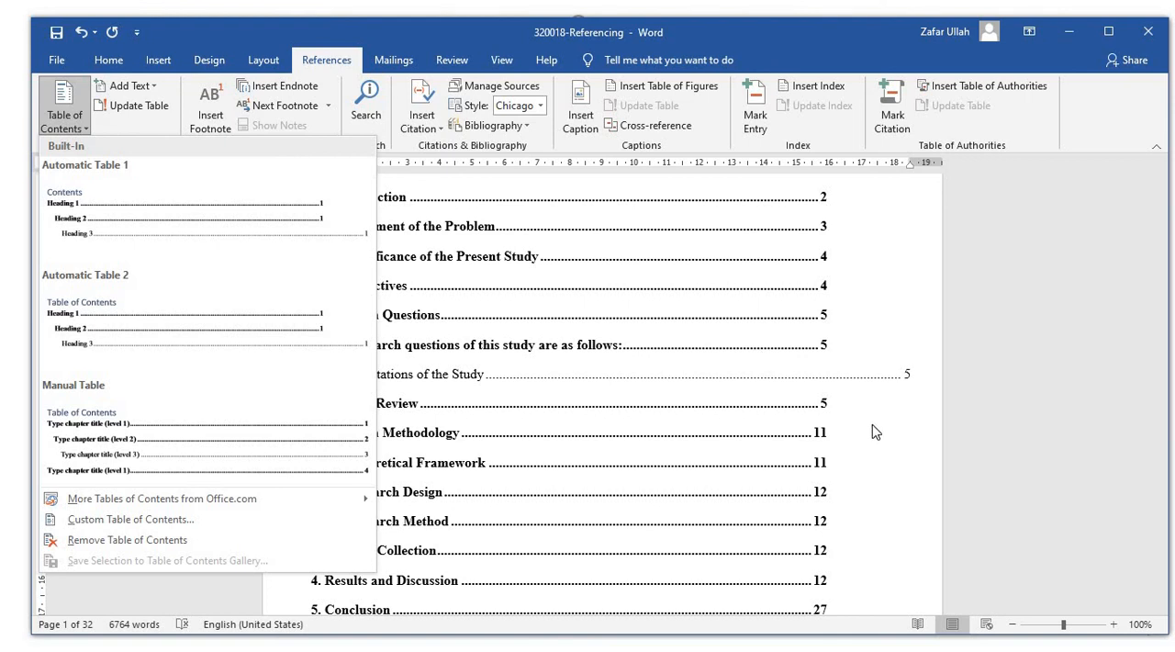
pyautogui.click(789, 438)
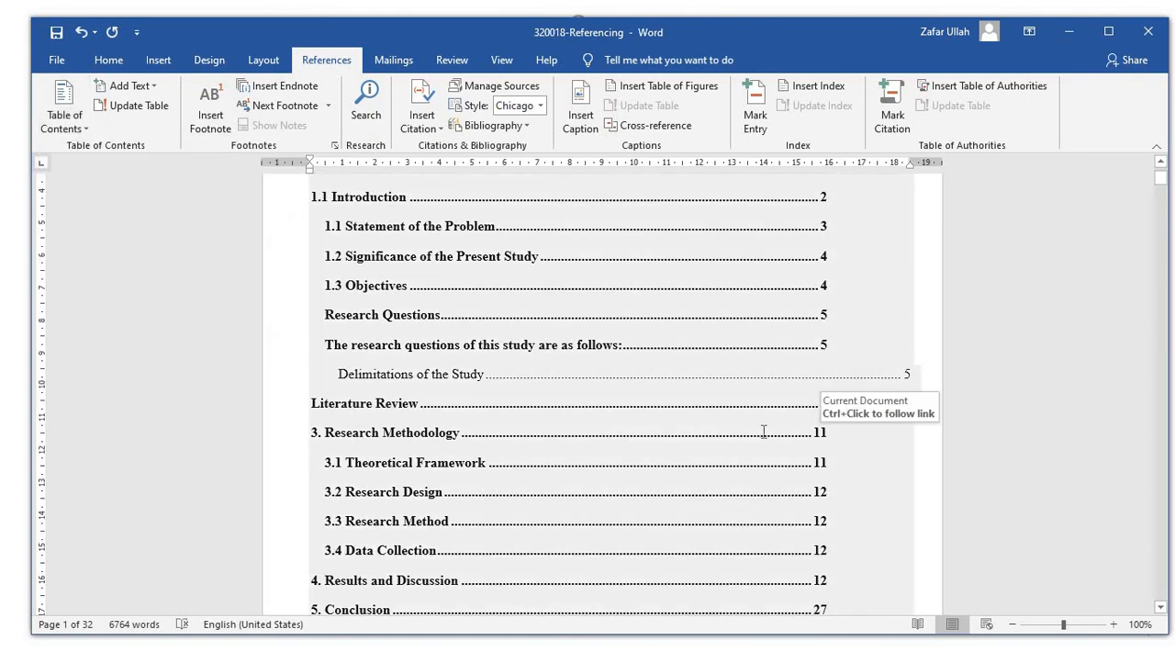
pyautogui.scroll(3, 878, 418)
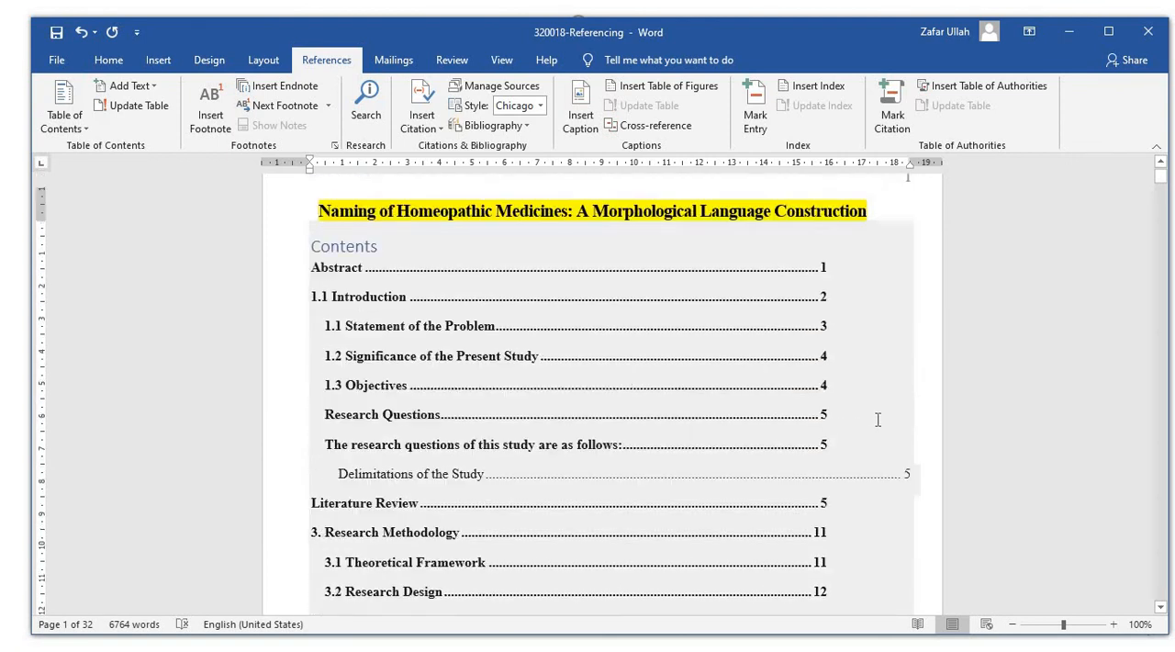
pyautogui.scroll(-5, 878, 419)
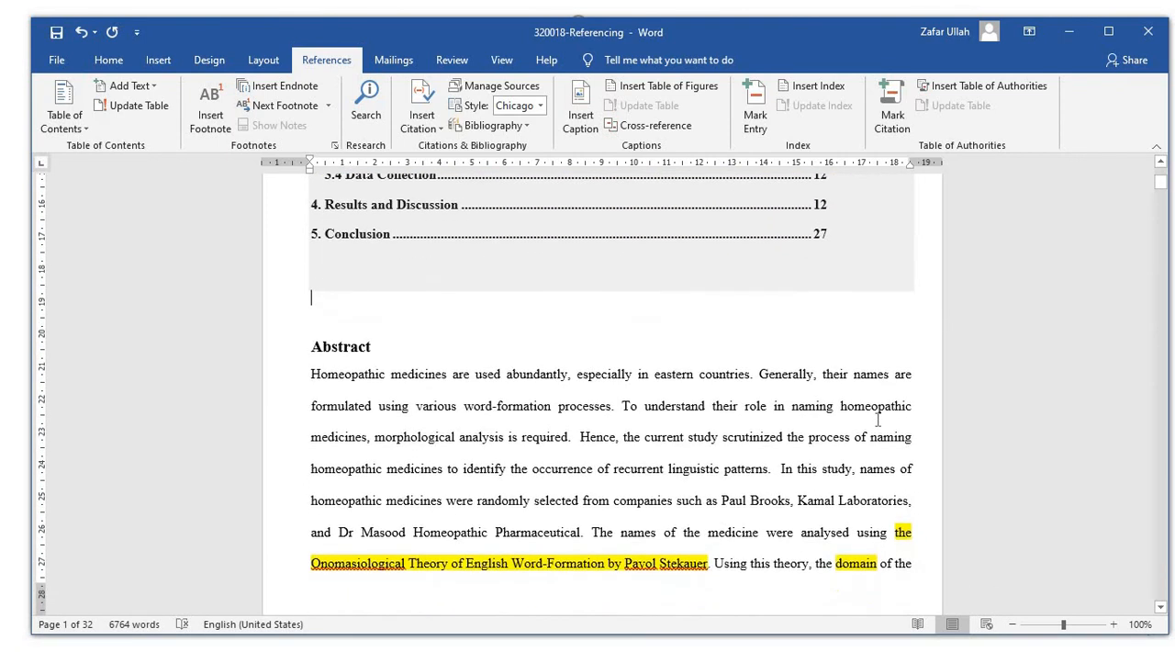
pyautogui.scroll(3, 878, 420)
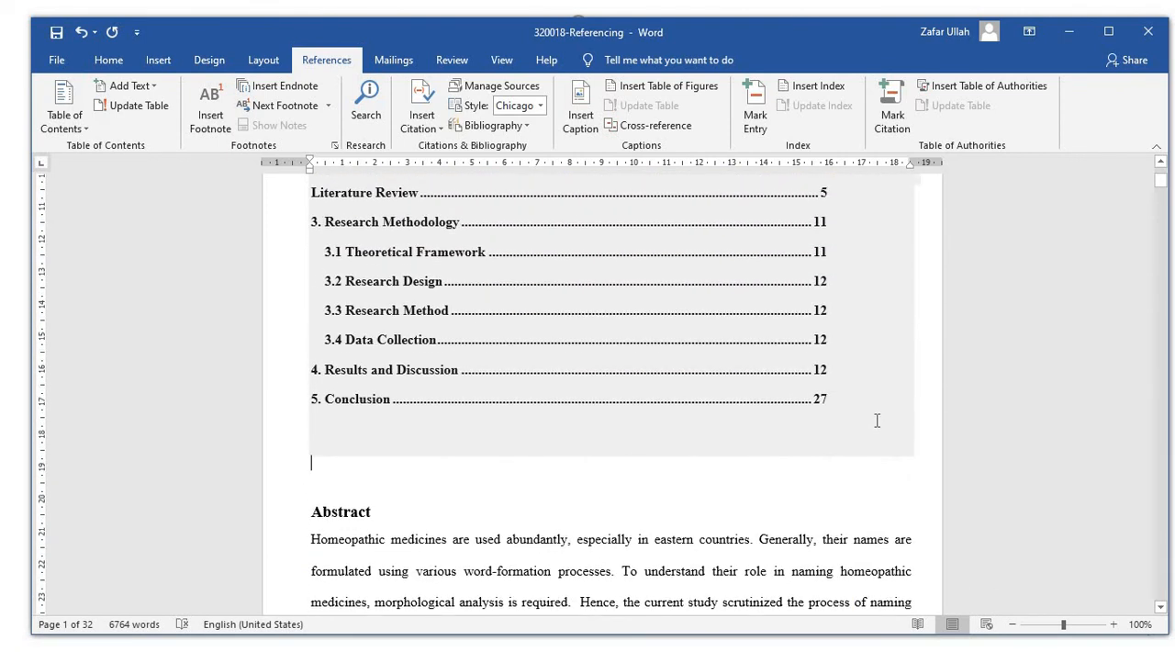
pyautogui.click(668, 547)
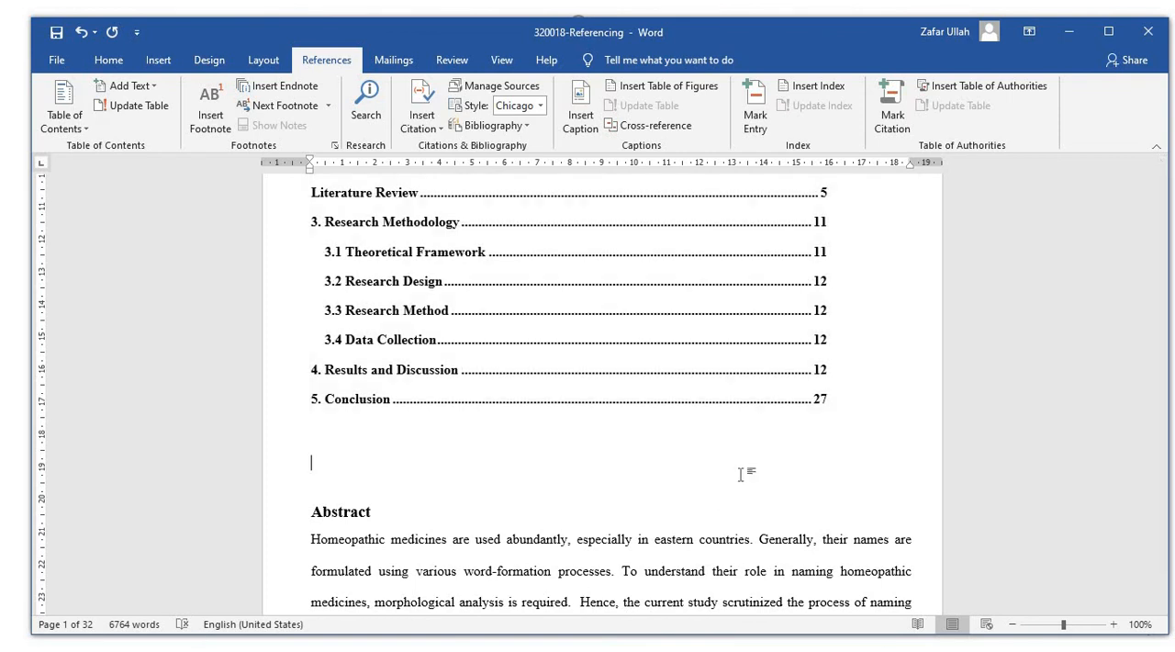